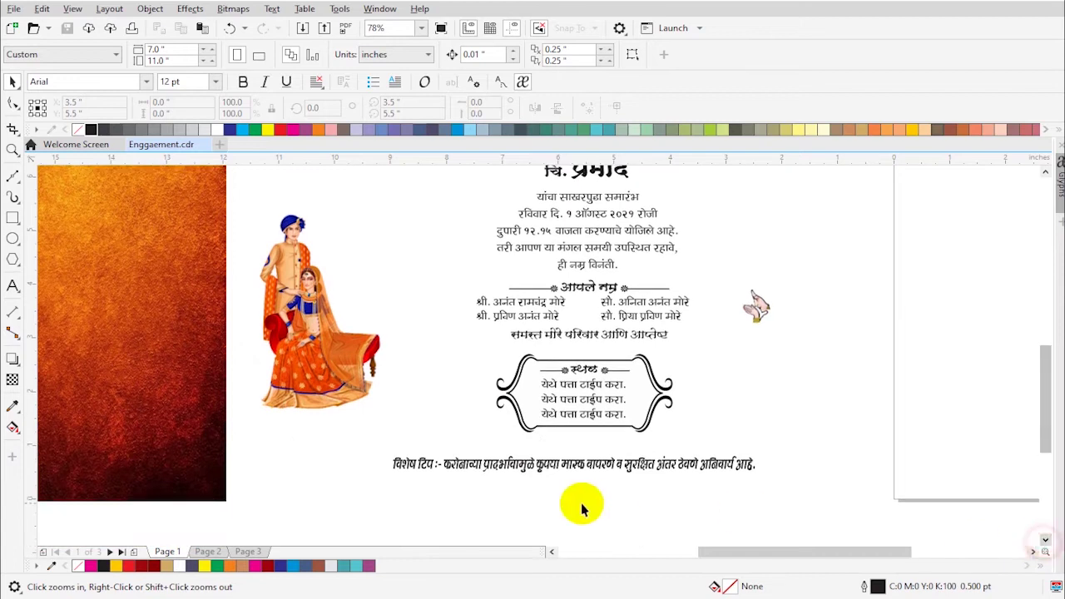
- Create a page-sized rectangle matching the 7 × 11 inch page
key(F4)
click(1033, 552)
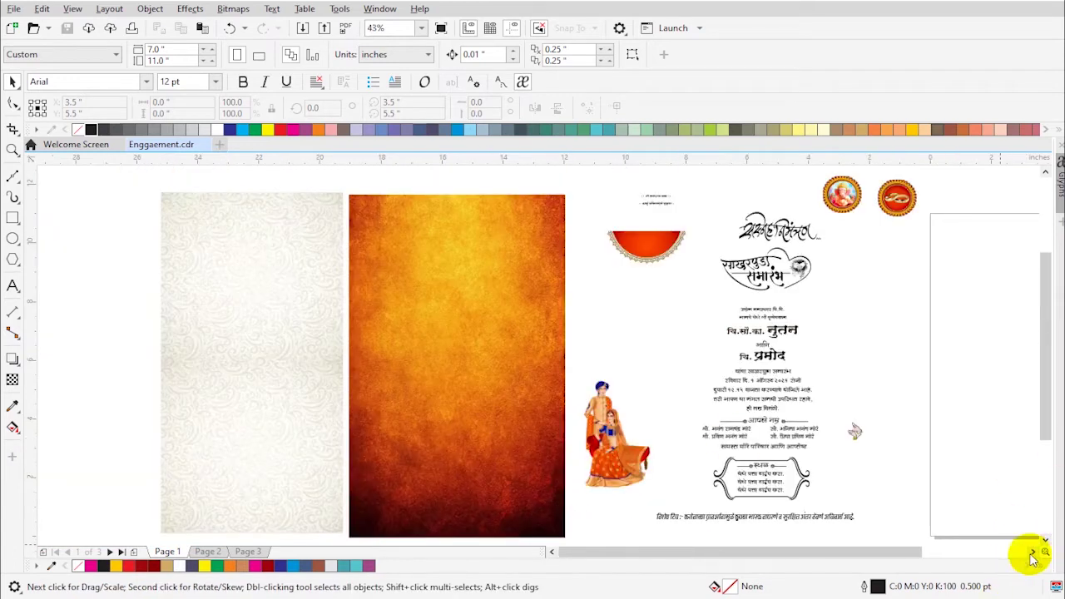
click(1045, 541)
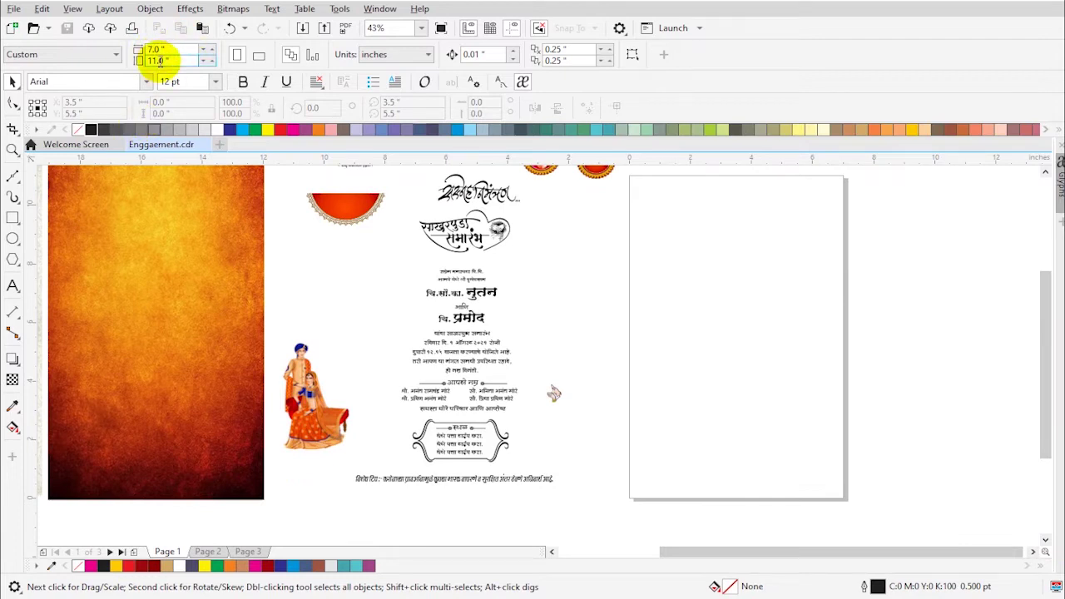
double_click(12, 218)
click(934, 308)
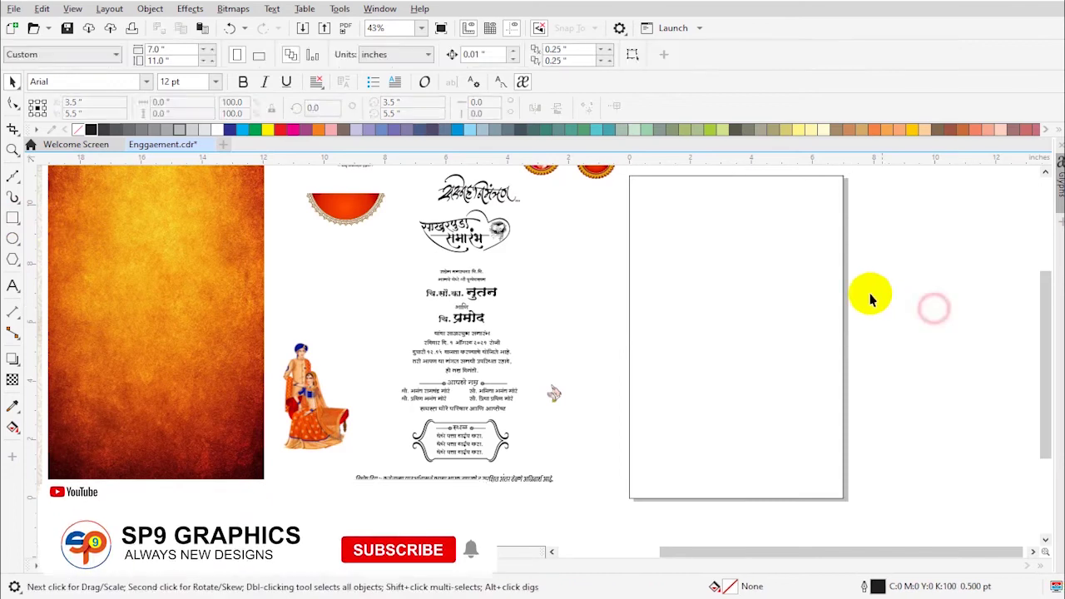
- Place a vertical guideline at the page's horizontal centre, at about 3.5 inches
scroll(832, 288, down, 3)
key(z)
drag(544, 204, 906, 416)
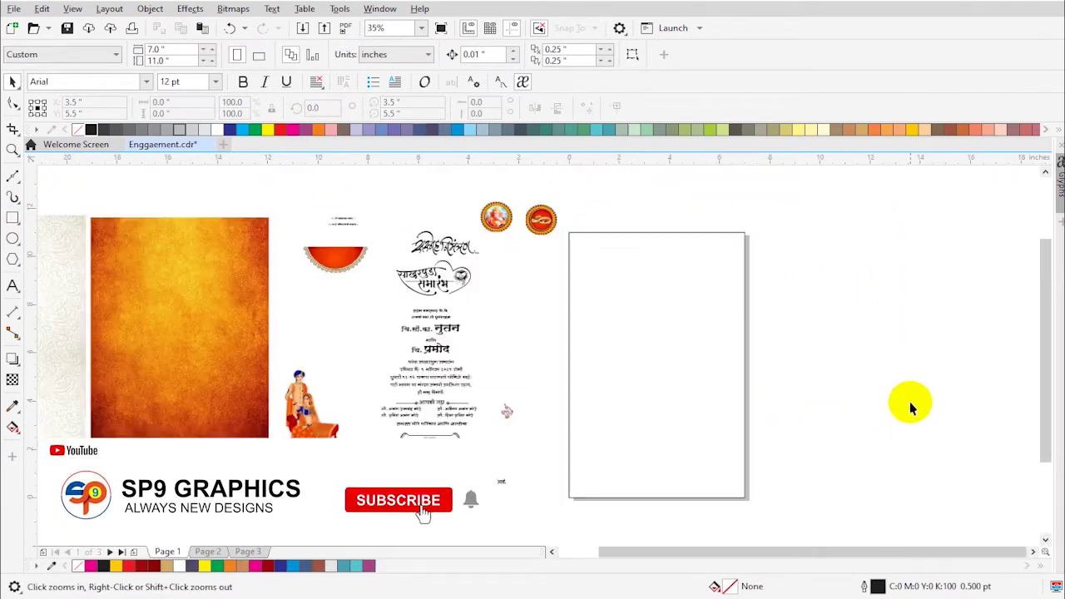
click(909, 405)
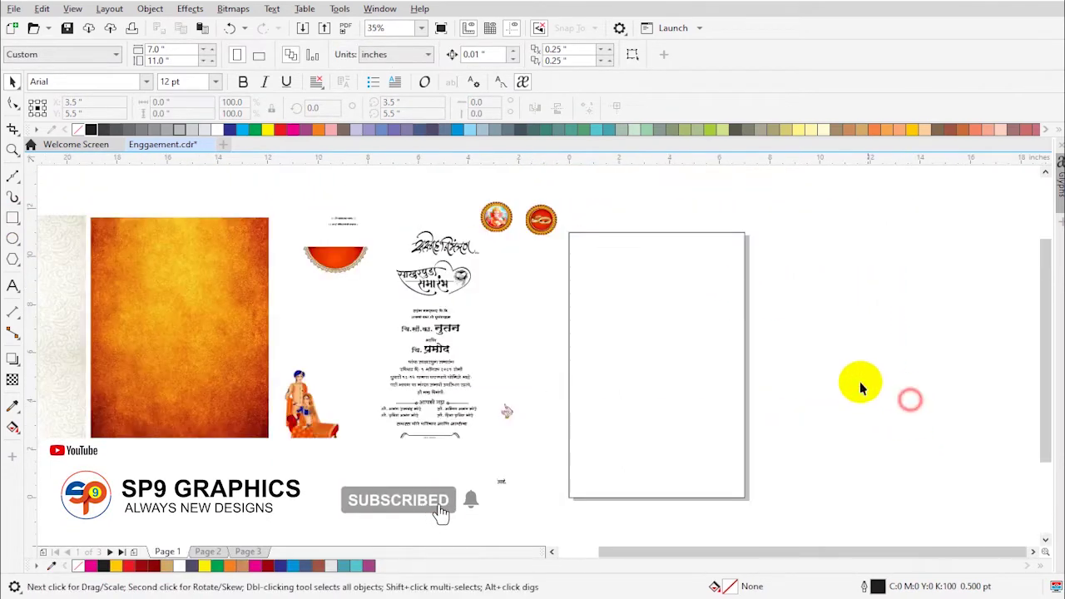
click(622, 233)
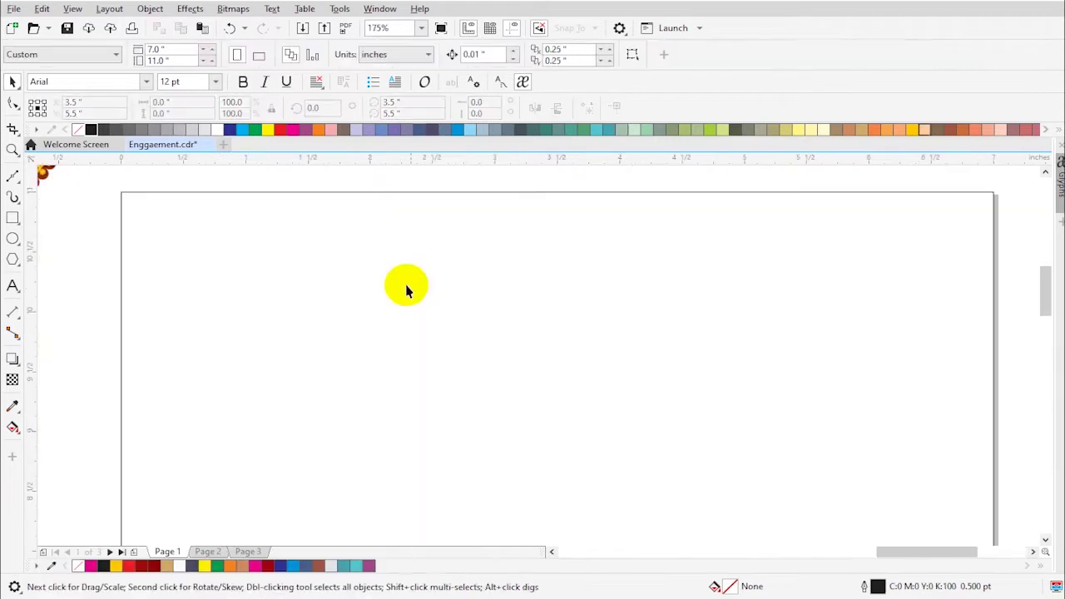
click(557, 191)
drag(30, 284, 557, 295)
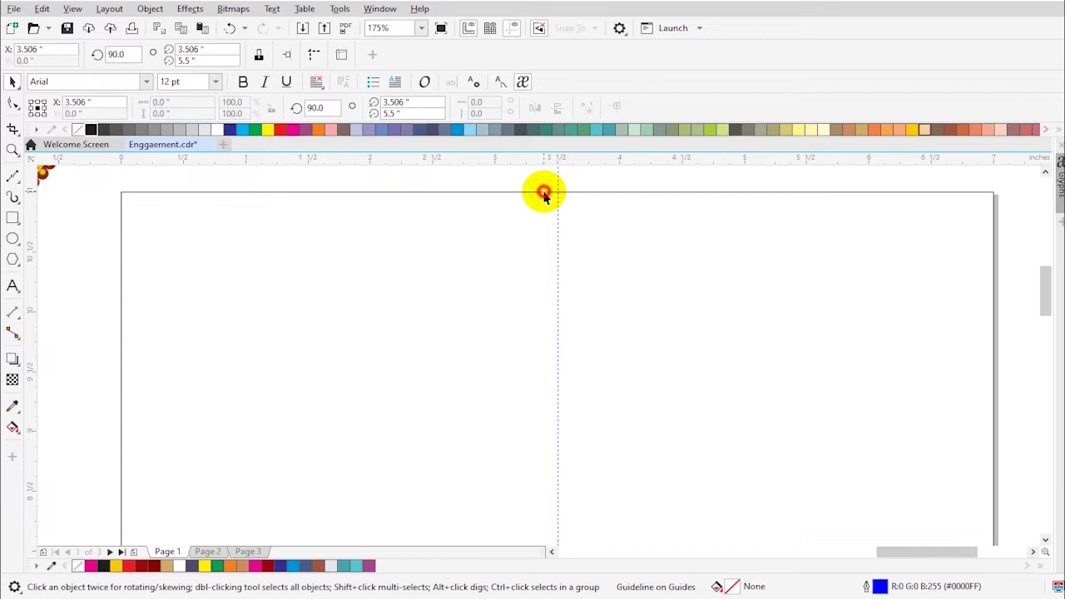
- Draw a four-segment Bézier line about 2.85 × 2.09 inches, from the guideline at the page's upper edge diagonally down to the left
click(543, 193)
click(13, 176)
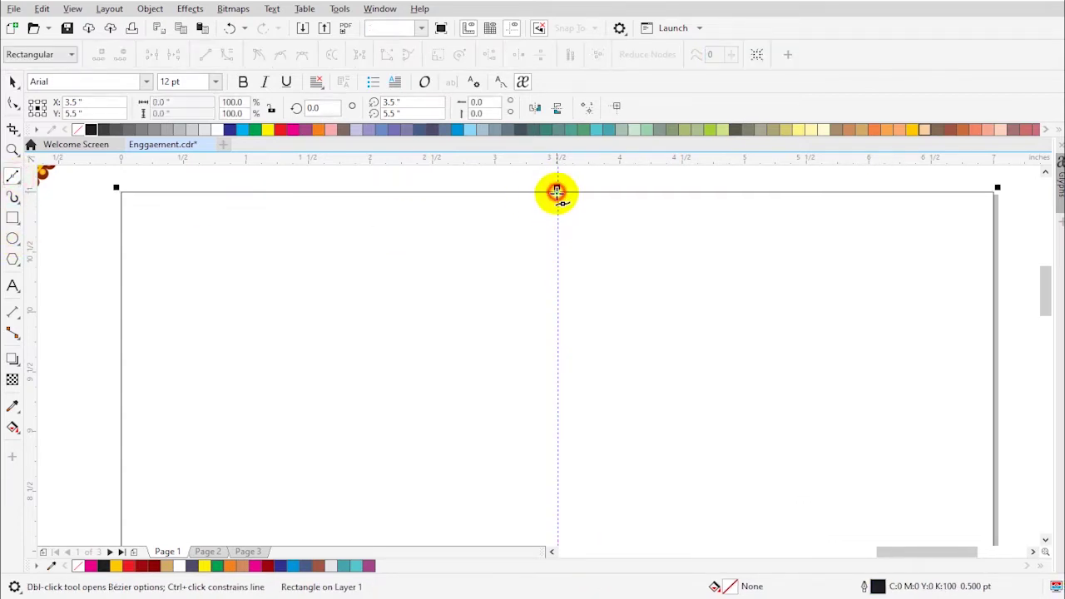
click(557, 192)
click(484, 252)
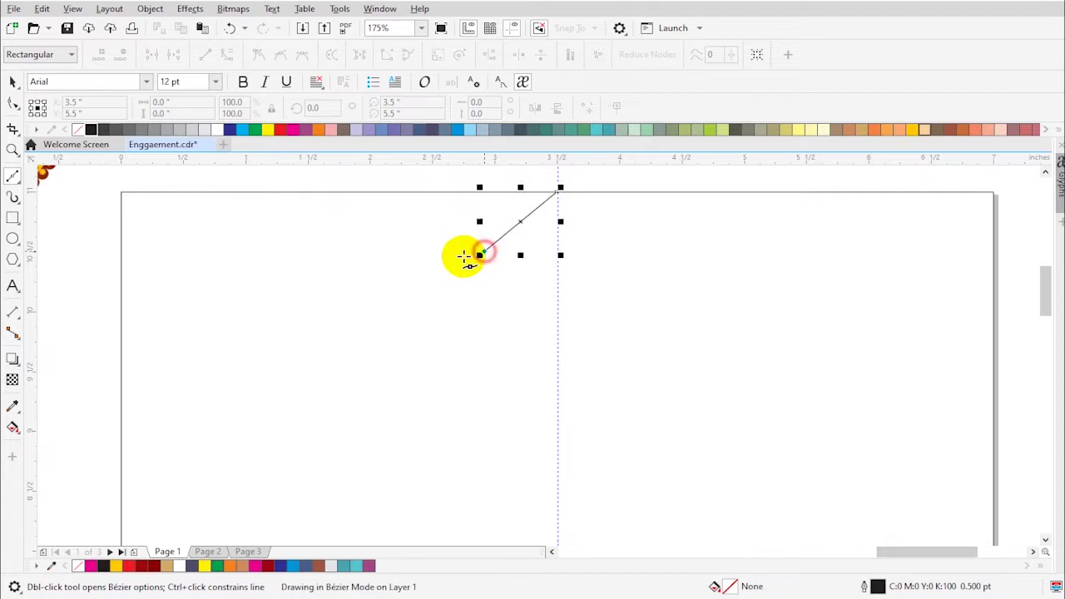
click(386, 321)
click(297, 381)
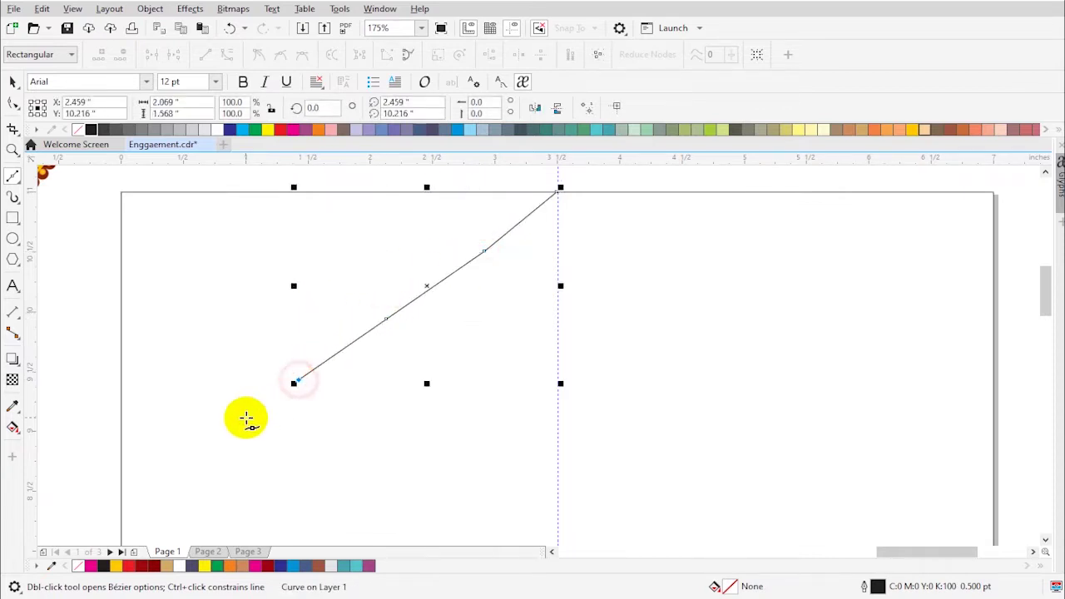
click(201, 443)
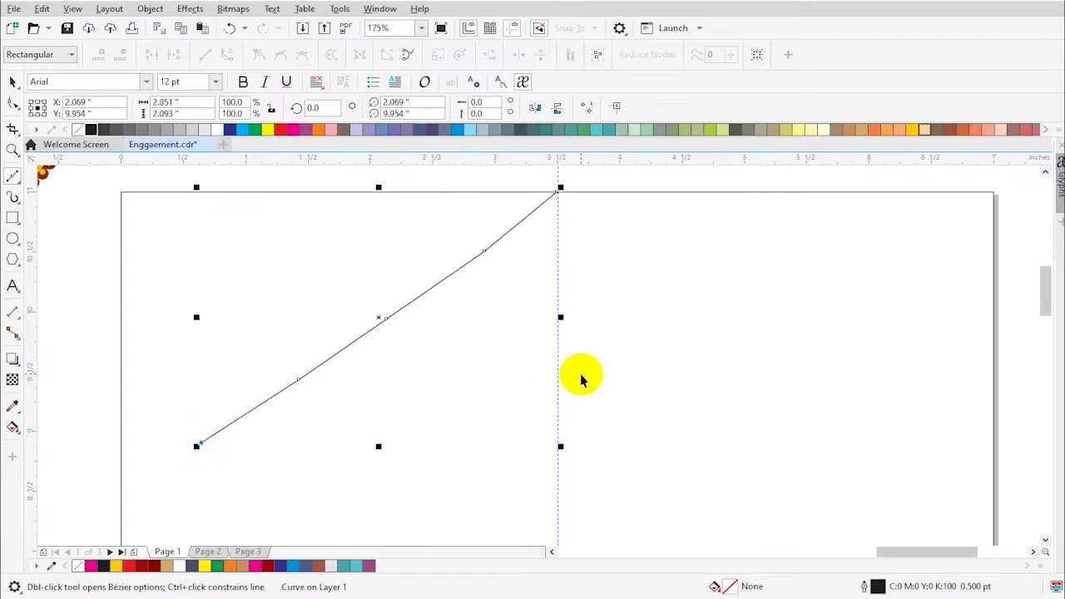
- Bend the two uppermost segments of the diagonal line into scalloped curves by reshaping their nodes and handles
click(12, 102)
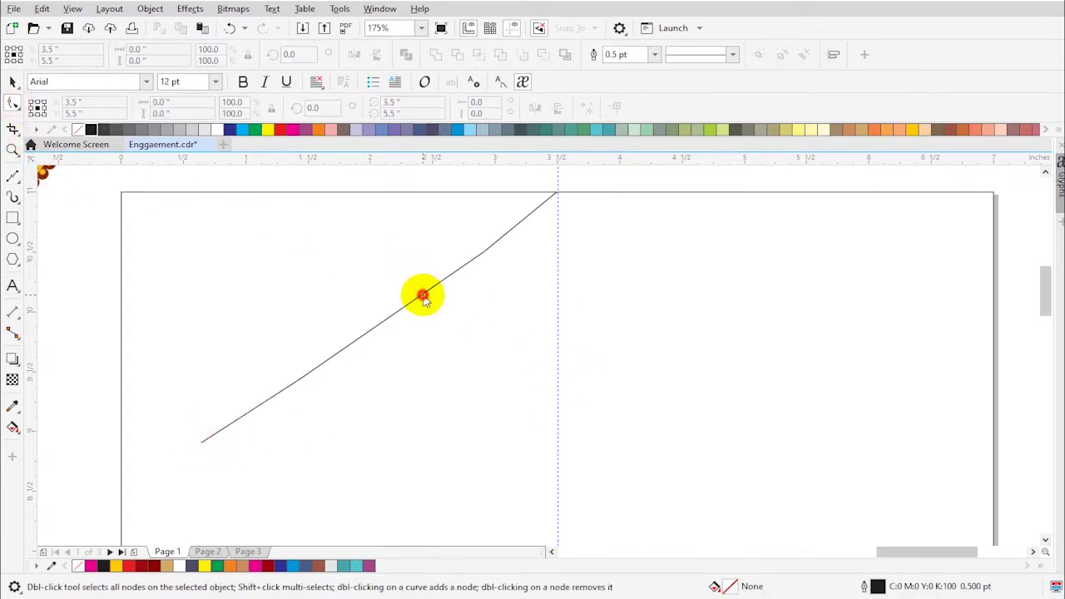
click(422, 298)
drag(501, 174, 596, 218)
mouse_move(507, 234)
mouse_down()
mouse_move(503, 226)
mouse_move(535, 221)
mouse_move(537, 234)
mouse_move(461, 243)
mouse_move(503, 218)
mouse_up()
scroll(465, 281, up, 1)
drag(496, 274, 401, 278)
drag(375, 349, 395, 322)
drag(424, 278, 409, 260)
click(453, 266)
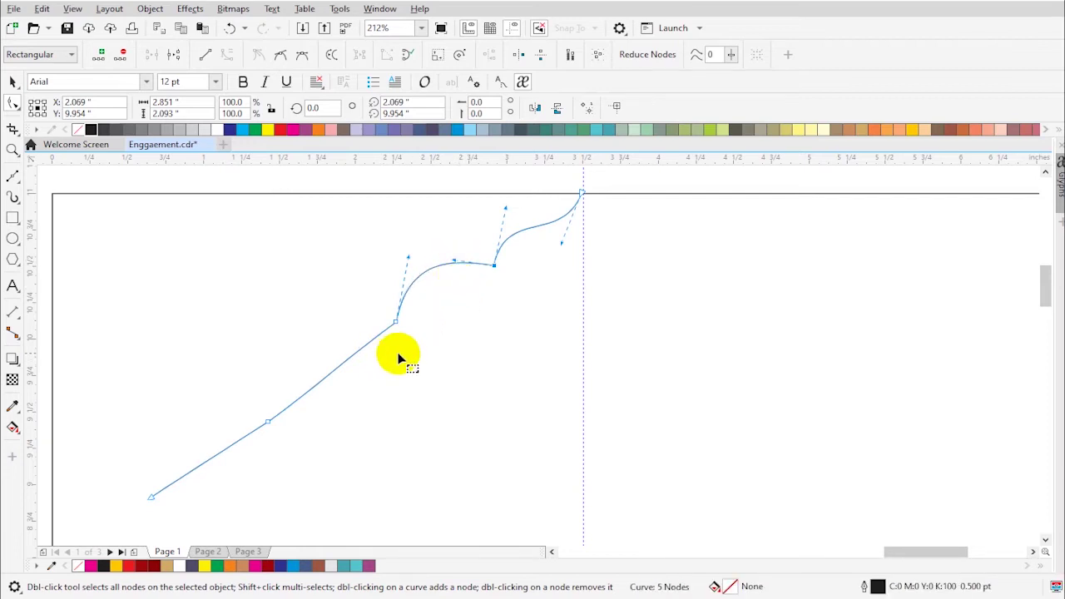
- Shift the node below the third segment up and right, and bend that segment into a matching scallop
drag(260, 421, 324, 333)
click(396, 322)
drag(571, 240, 564, 246)
click(150, 497)
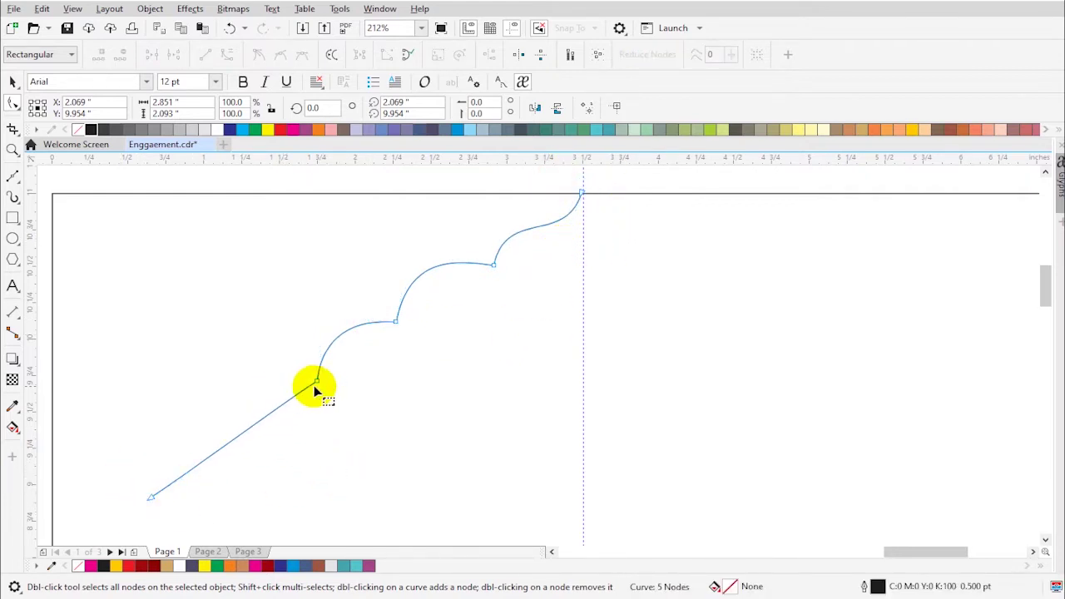
- Shape the lowest segment into a rounded arc and move the curve's end node right so that it ends nearly vertical
drag(277, 408, 222, 374)
drag(181, 482, 202, 445)
drag(148, 501, 200, 495)
mouse_move(223, 377)
mouse_down()
mouse_move(188, 377)
mouse_move(223, 366)
mouse_up()
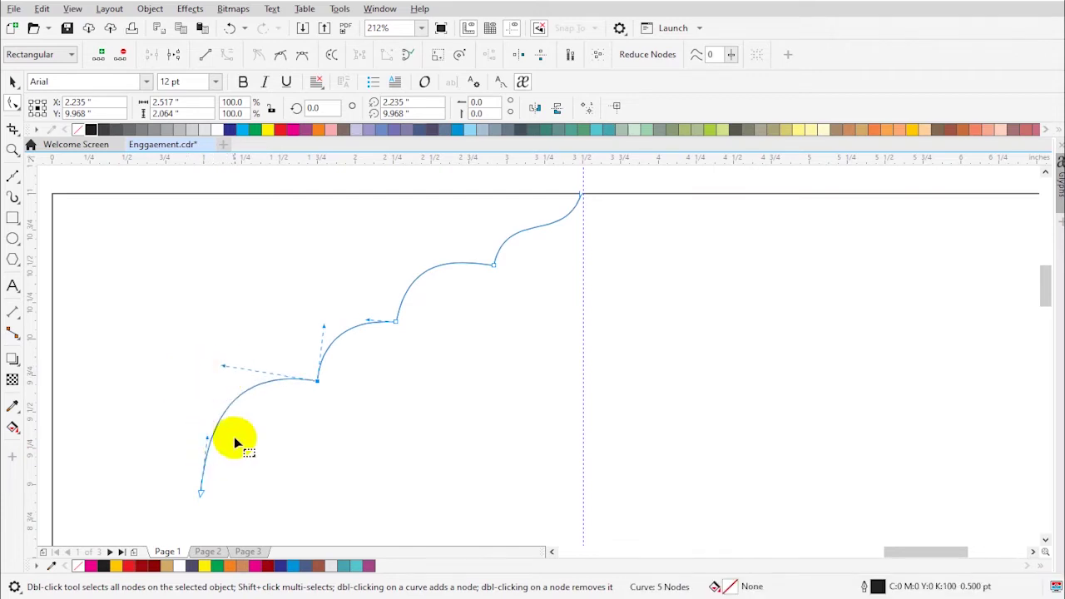
drag(205, 441, 198, 431)
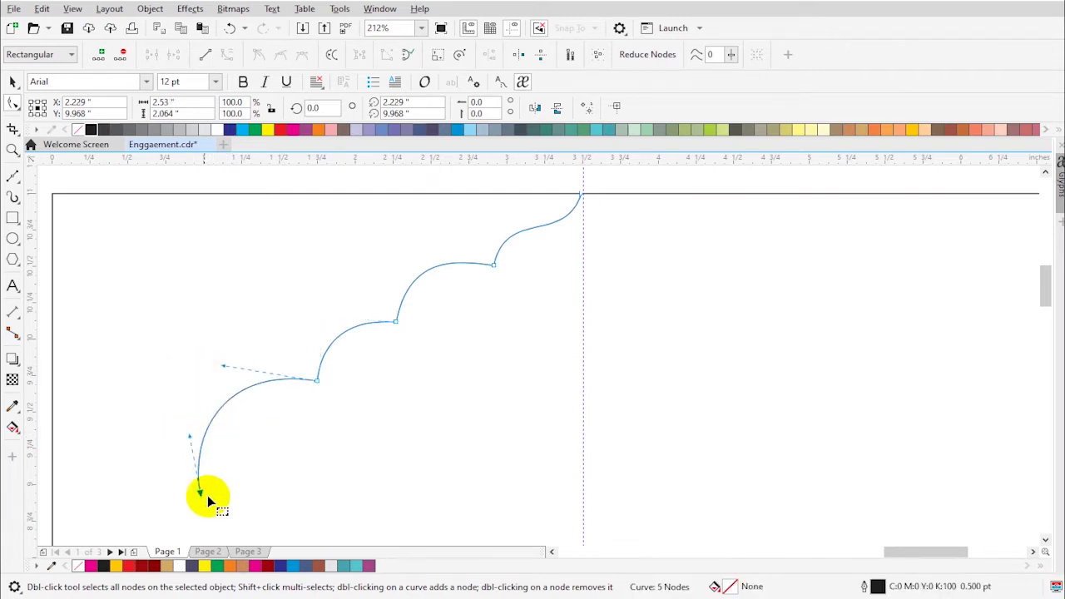
key(space)
click(694, 482)
- Extend the scalloped curve from its lower end with a straight vertical line down to the page's lower edge
scroll(691, 483, down, 4)
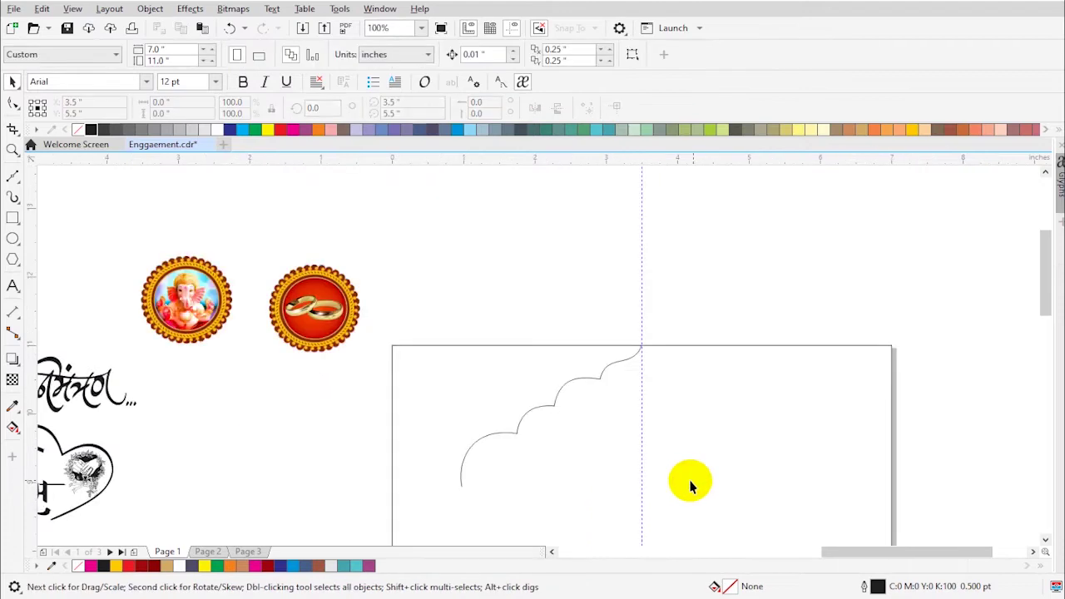
key(F2)
drag(482, 371, 851, 510)
key(F10)
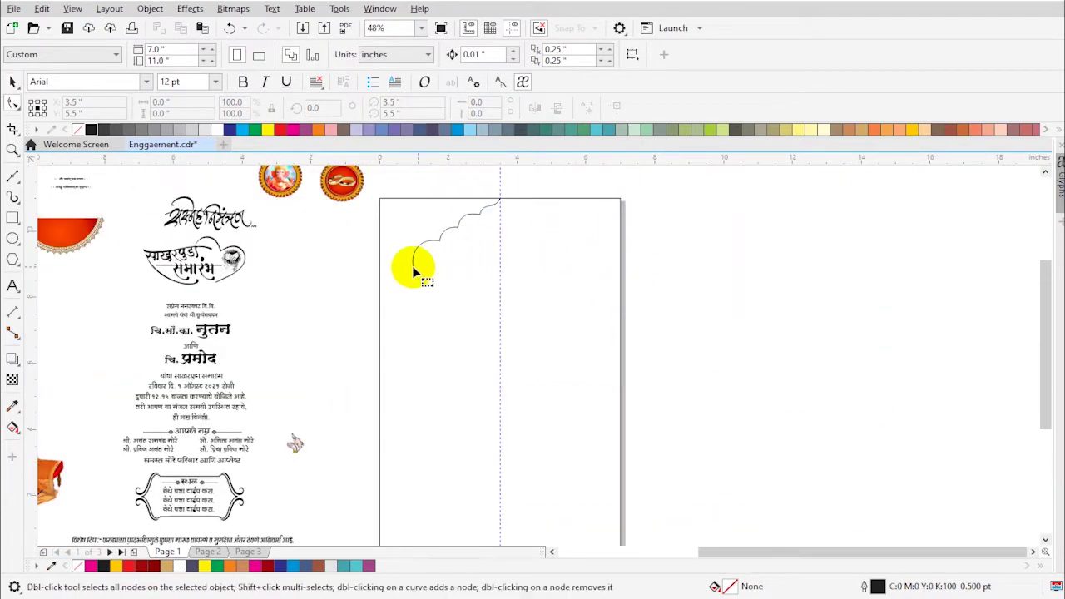
click(415, 264)
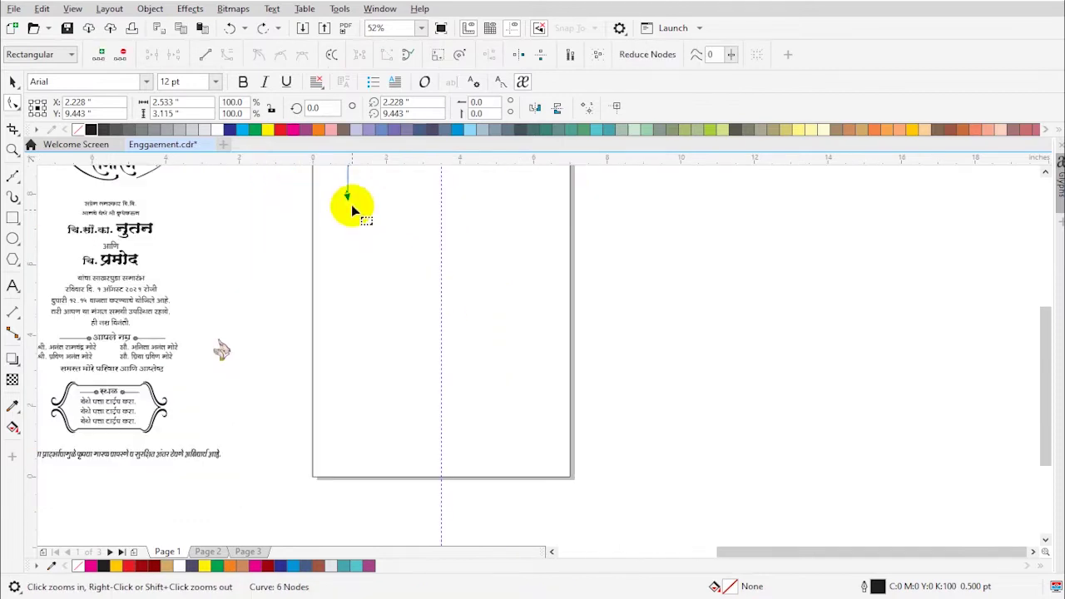
drag(352, 209, 360, 479)
key(space)
click(637, 397)
- Set the scalloped curve's outline width to 2 pt
key(F4)
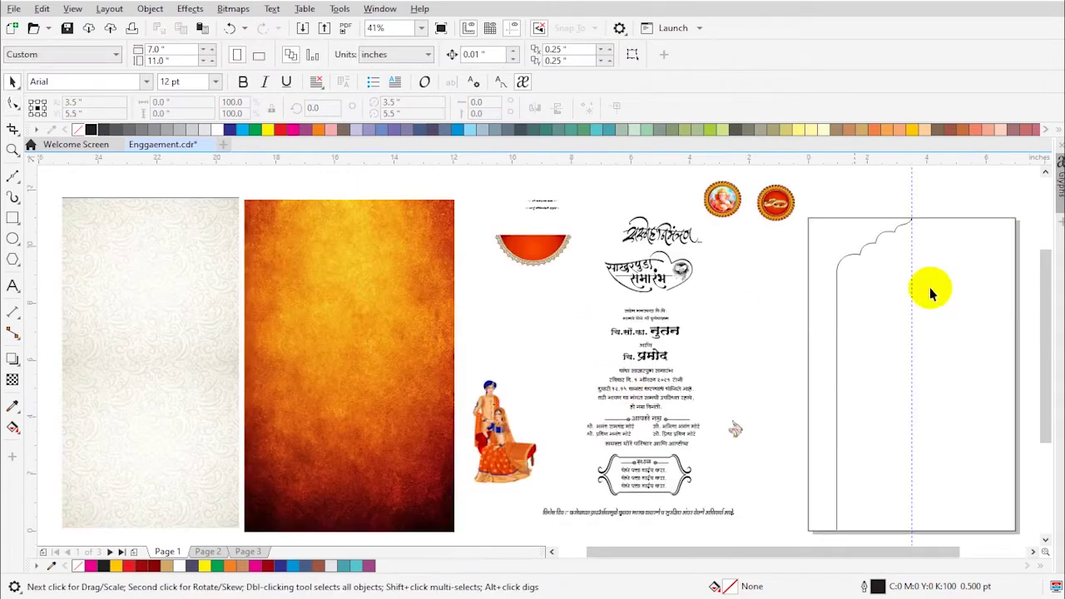
key(F2)
drag(814, 219, 1055, 336)
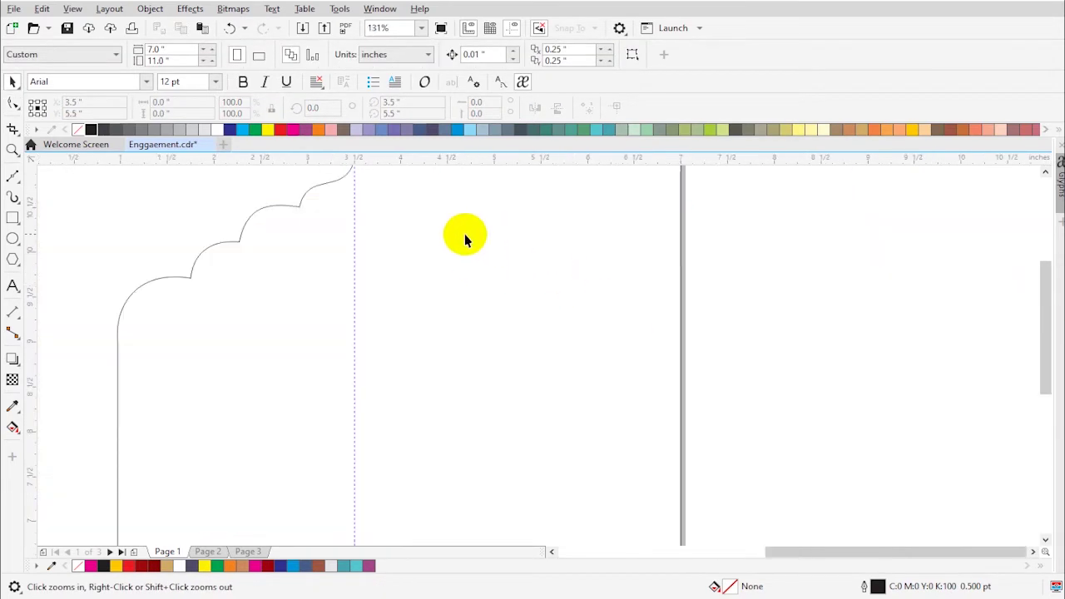
scroll(464, 234, down, 1)
key(F2)
drag(260, 188, 749, 384)
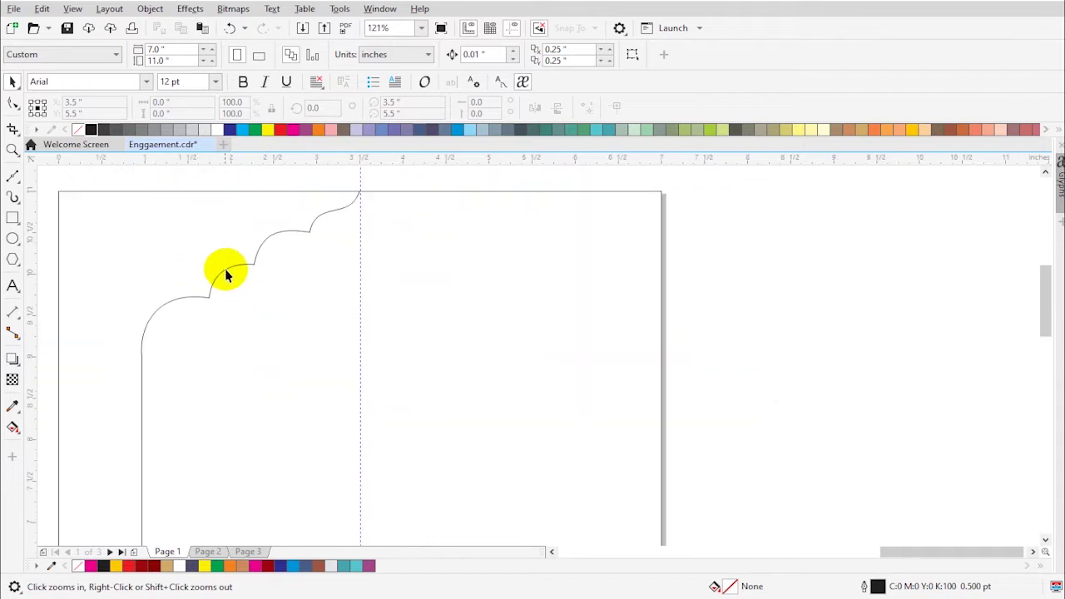
key(space)
click(226, 269)
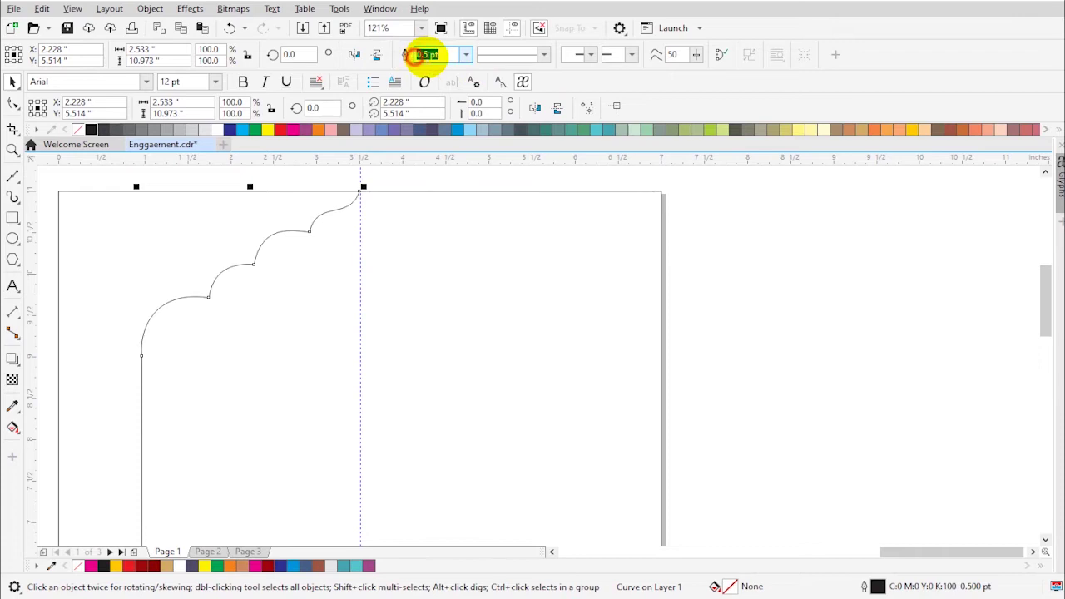
text(2)
key(Return)
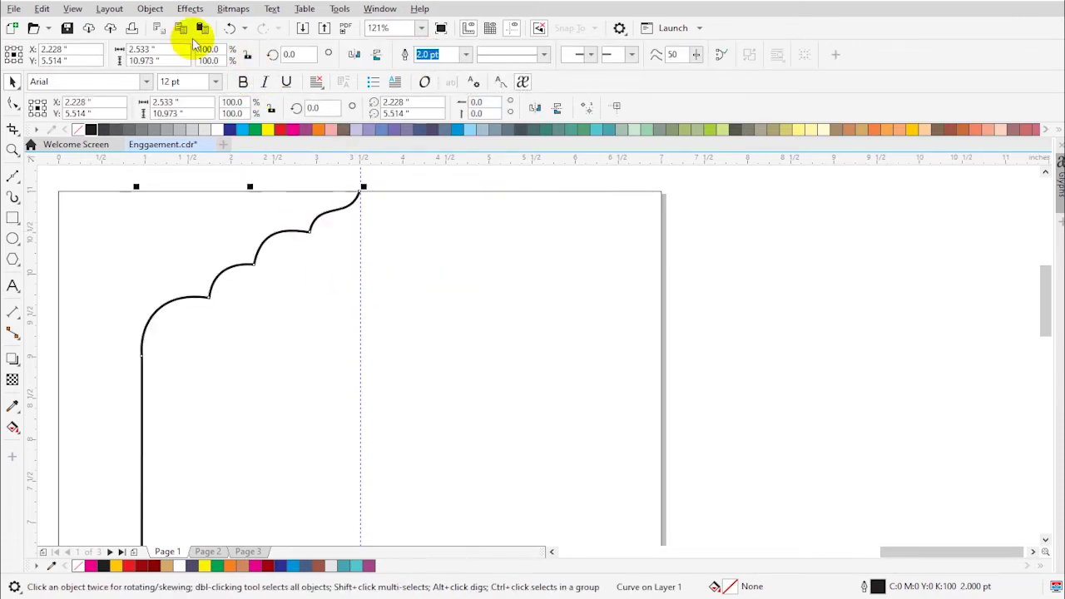
- Place a horizontally mirrored copy of the scalloped curve so that both halves meet in a peak at the centre guideline
drag(305, 231, 507, 238)
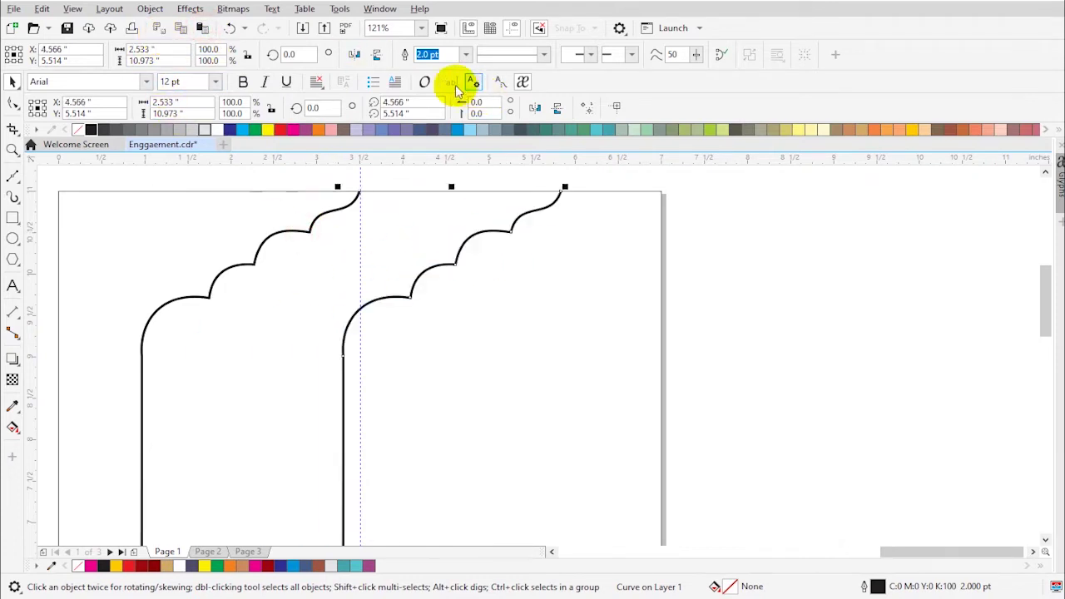
click(534, 106)
drag(411, 230, 437, 240)
key(F2)
drag(327, 190, 447, 252)
drag(498, 280, 455, 288)
- Nudge both arch halves down together by 0.03 inch, off the page's upper edge
shift+click(376, 257)
click(501, 257)
click(382, 258)
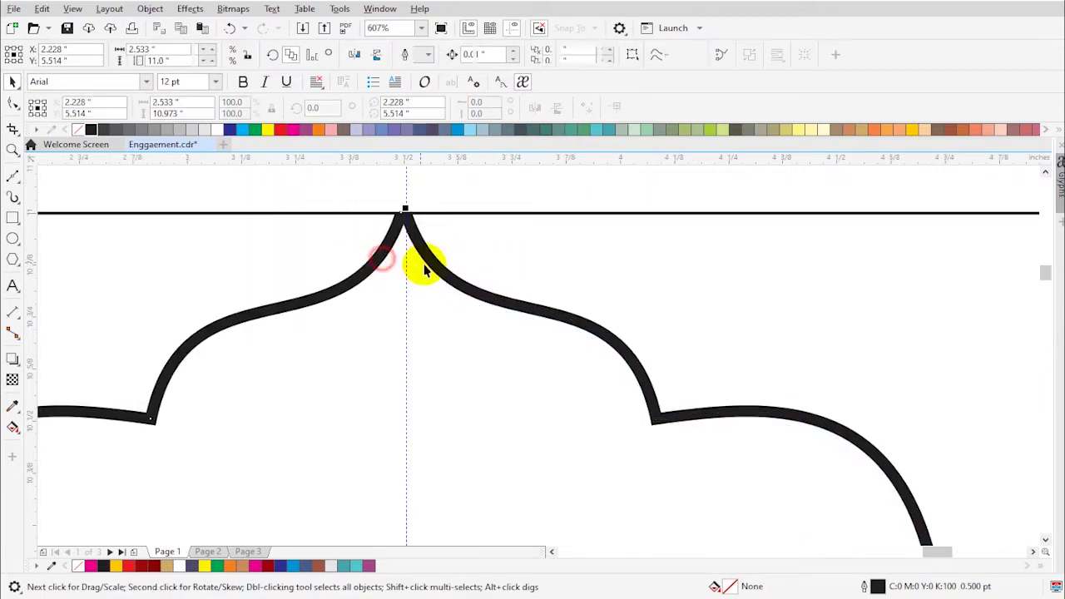
shift+click(430, 266)
key(Down)
key(Down)
key(Down)
- Nudge the left arch half right by 0.01 inch to meet the right half, and combine both into one curve
click(464, 274)
click(441, 282)
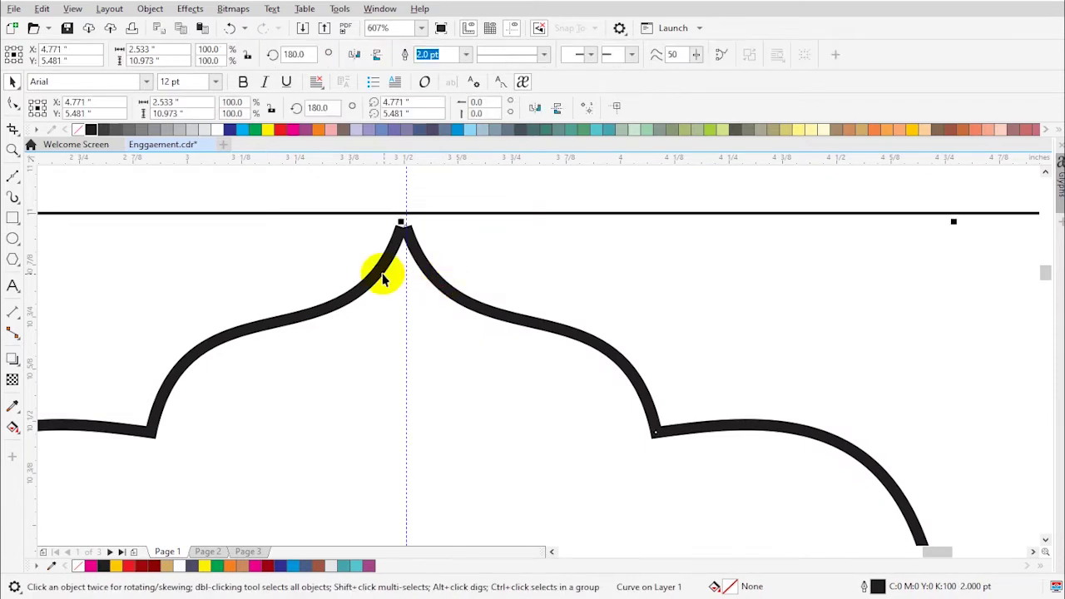
click(518, 265)
click(382, 277)
key(Right)
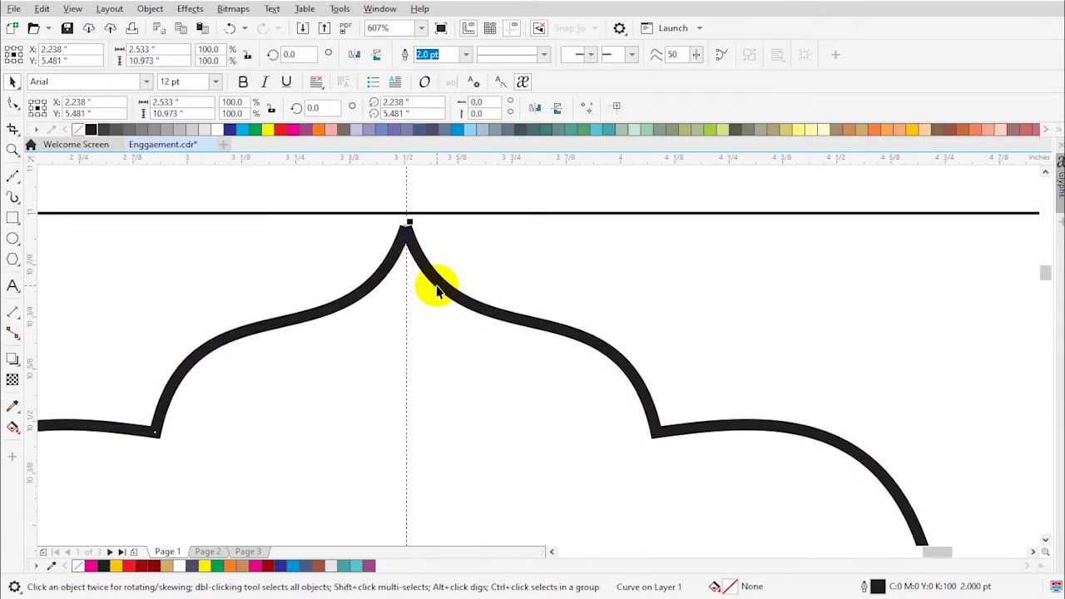
shift+click(439, 287)
click(405, 55)
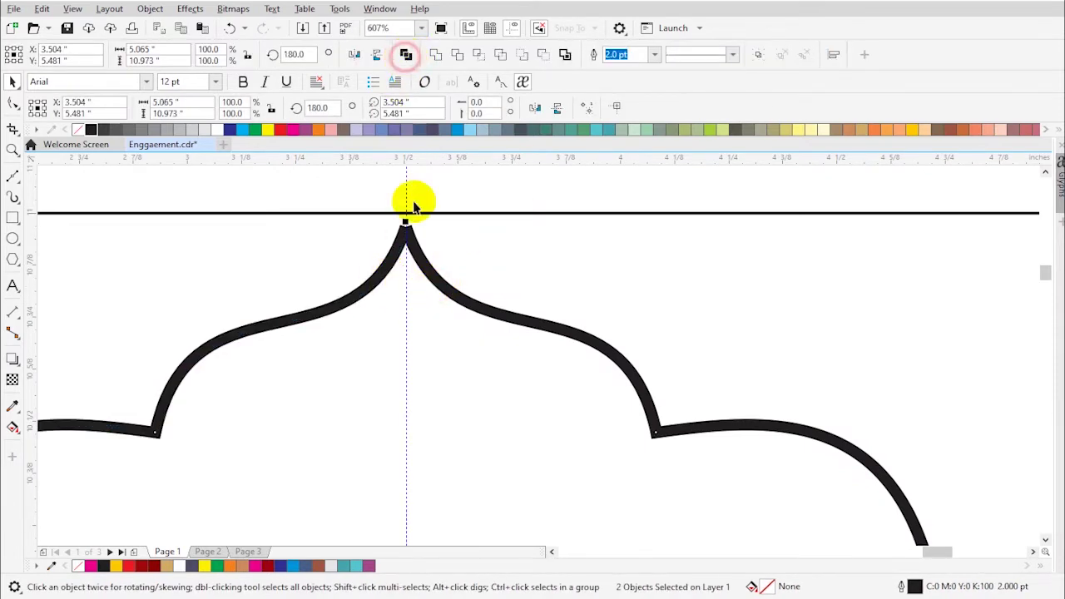
double_click(419, 243)
mouse_move(407, 228)
mouse_down()
mouse_move(416, 228)
mouse_move(391, 262)
mouse_move(406, 228)
mouse_up()
key(ctrl+z)
key(space)
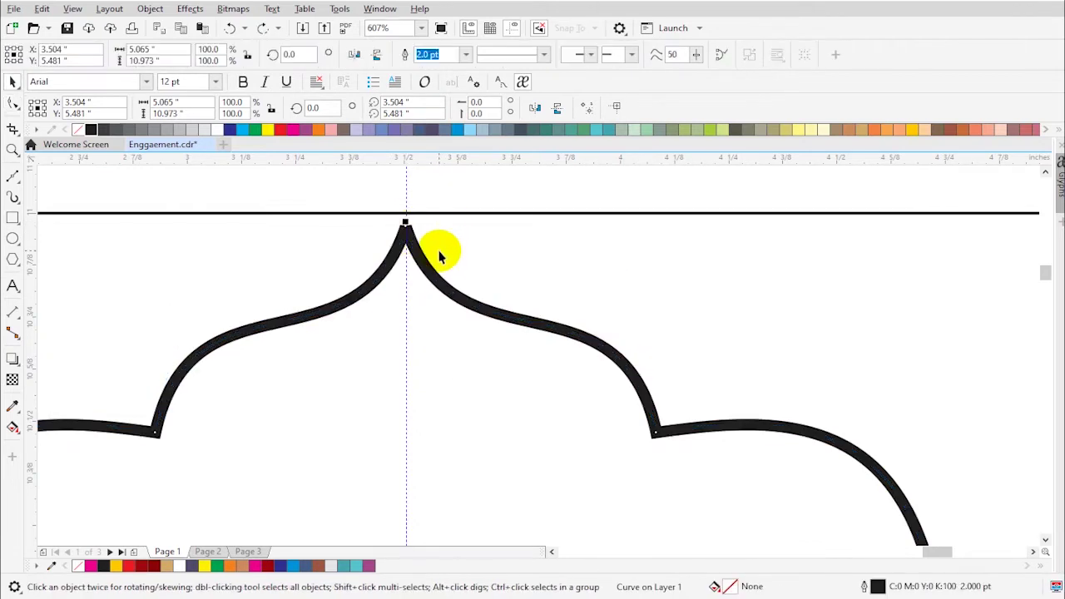
click(523, 252)
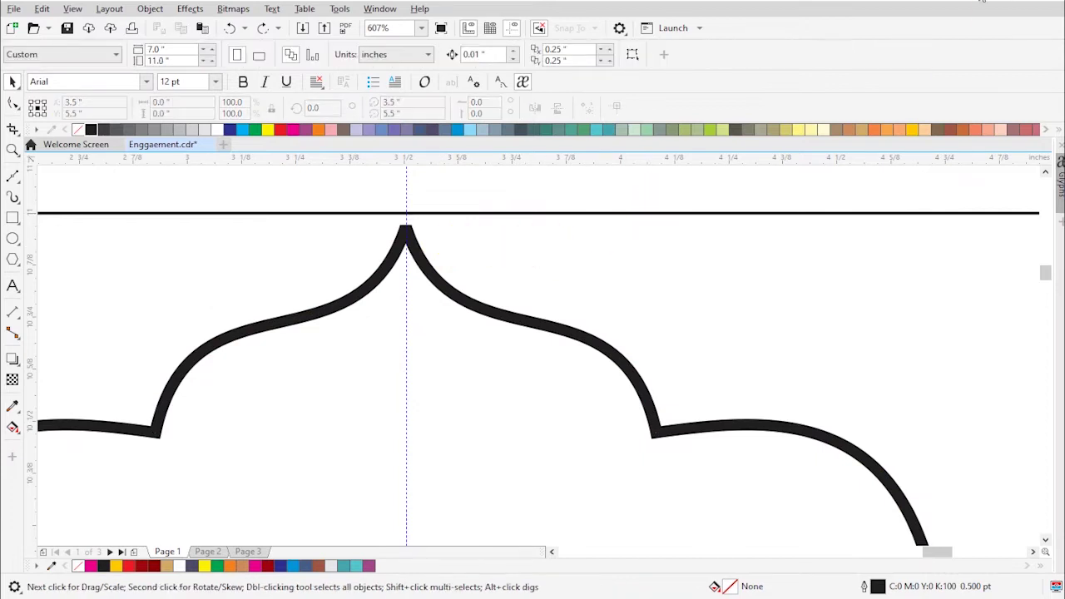
- Give the combined arch outline rounded corners in the Outline Pen settings
key(F12)
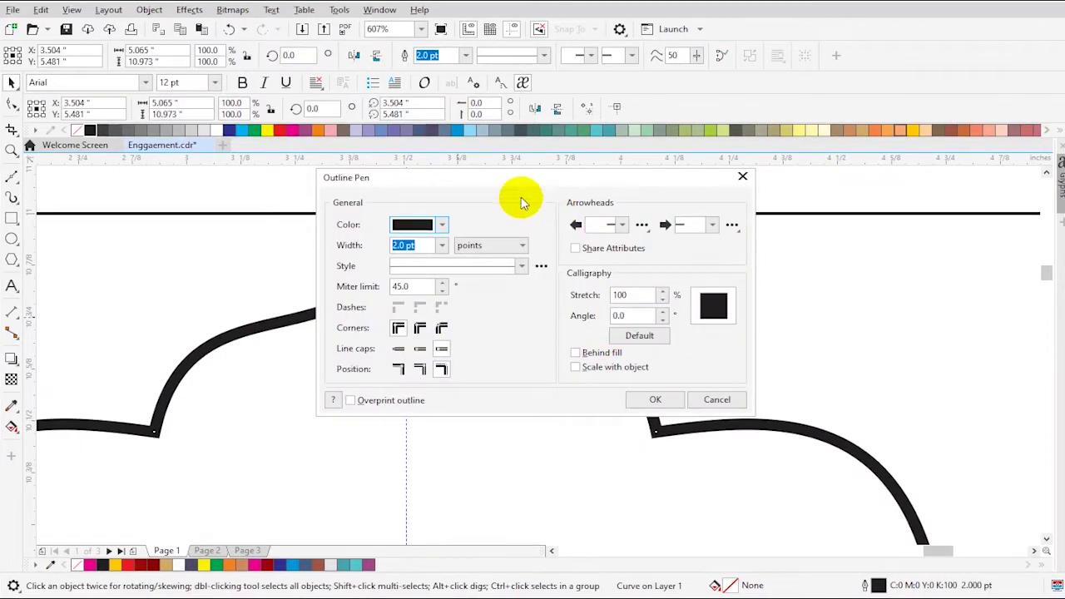
drag(523, 178, 704, 190)
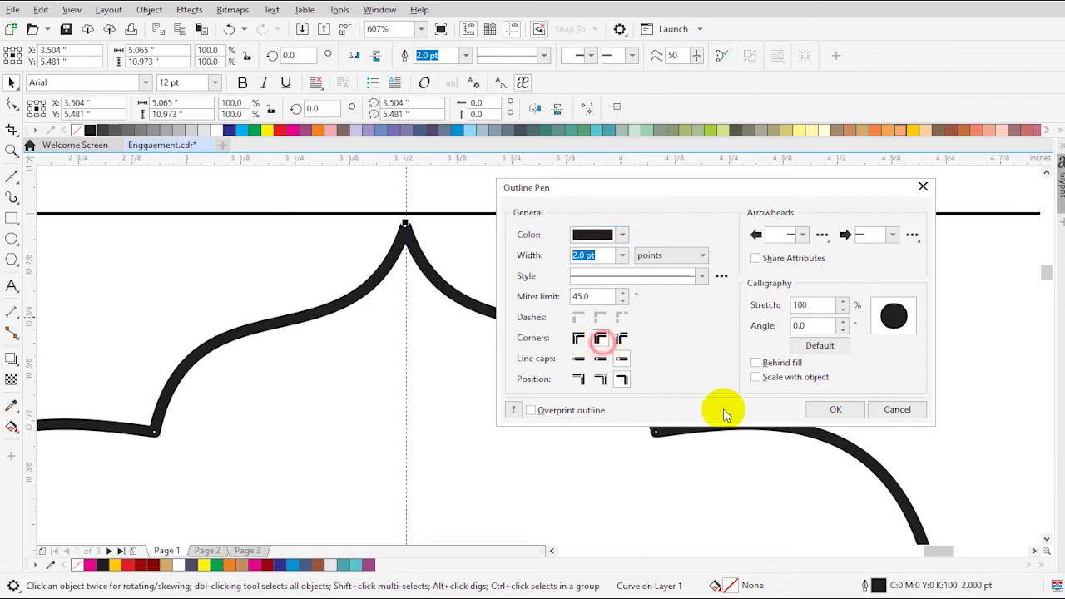
click(833, 410)
click(665, 416)
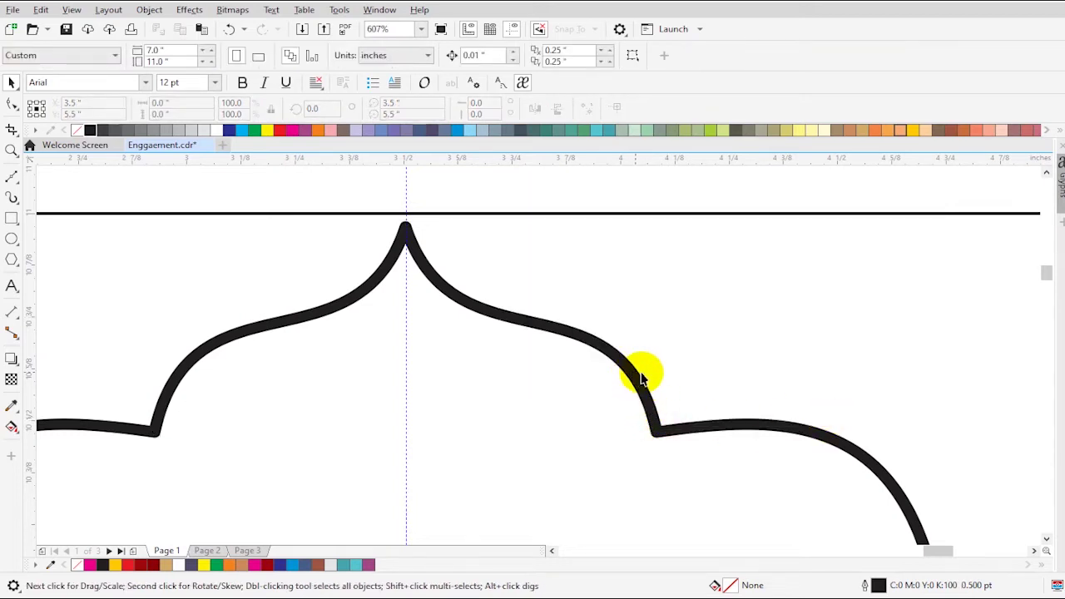
click(518, 320)
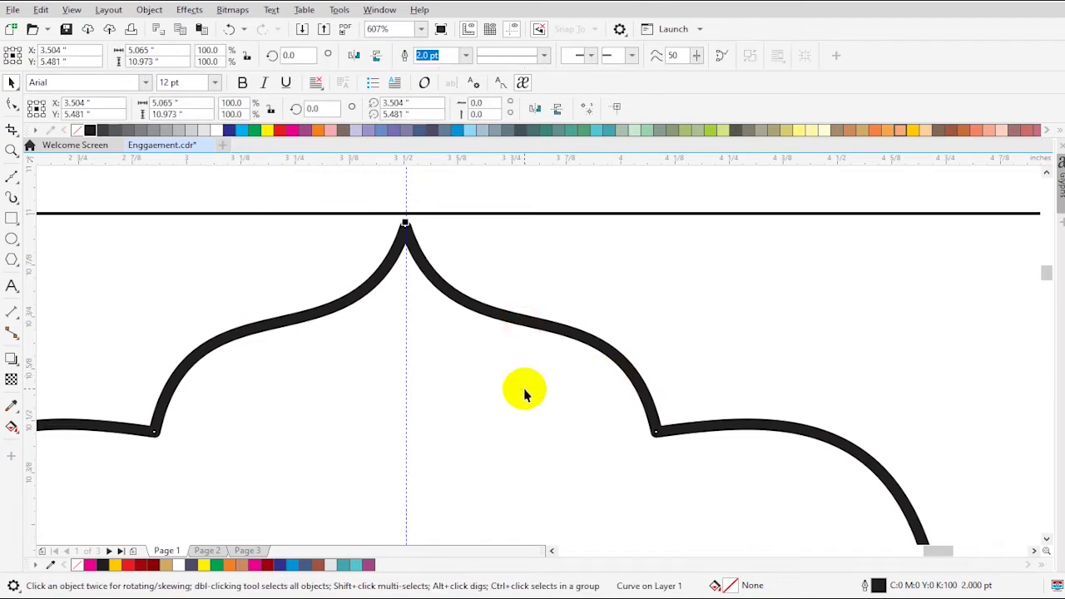
- Select the vertical centre guideline running through the arch's peak and remove it
click(523, 389)
scroll(524, 393, down, 2)
scroll(524, 393, down, 1)
key(F4)
key(F2)
mouse_move(813, 199)
mouse_down()
mouse_move(996, 306)
mouse_move(828, 196)
mouse_up()
key(space)
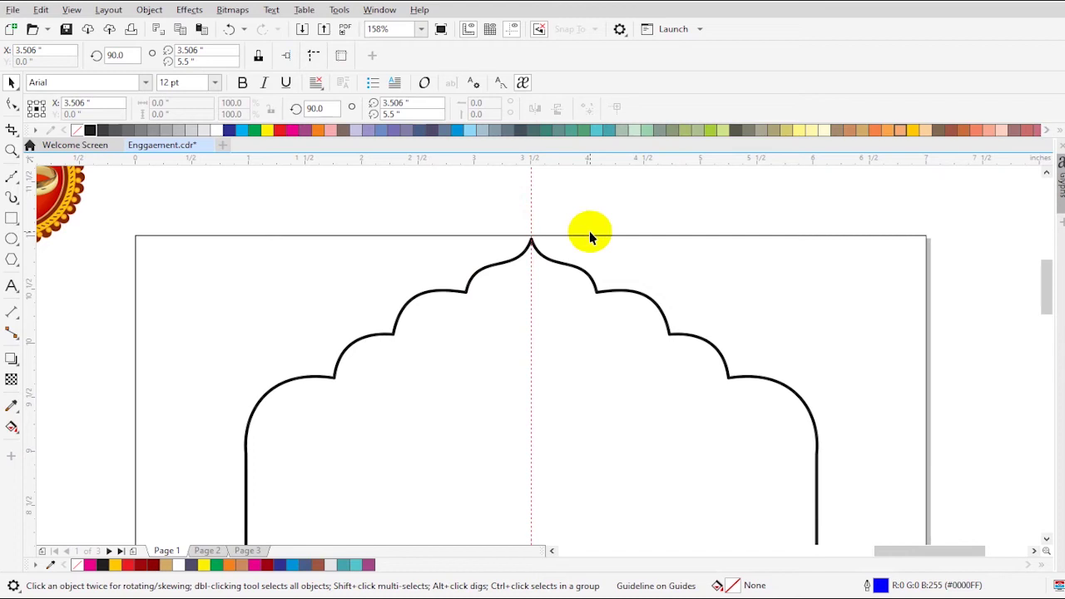
- Close the arch outline with a straight line between the lower ends of its two vertical sides
click(615, 294)
key(F4)
key(z)
mouse_move(761, 471)
mouse_down()
mouse_move(796, 492)
mouse_move(922, 511)
mouse_up()
click(12, 177)
key(space)
key(space)
click(293, 430)
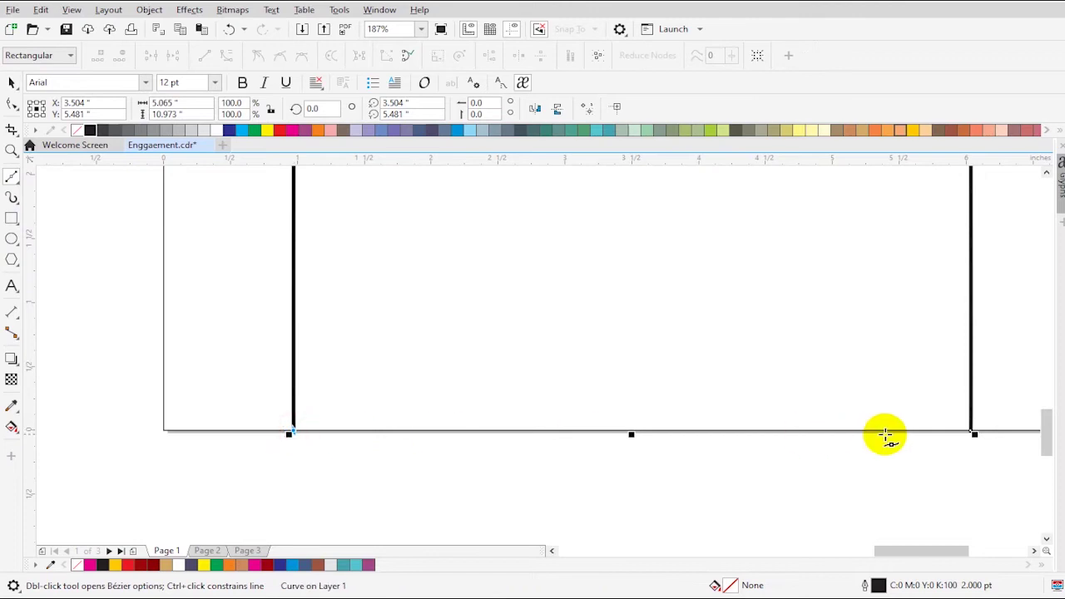
click(970, 431)
key(space)
key(F4)
- Scale the closed arch down about its centre to about 4.813 × 10.096 inches
click(933, 435)
key(F2)
drag(764, 205, 1047, 523)
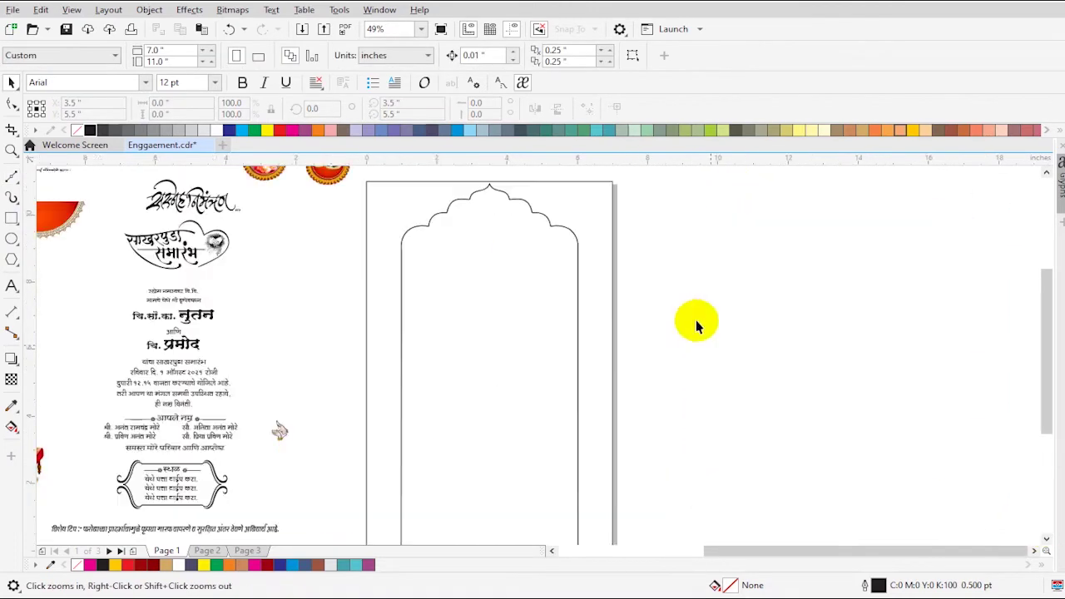
click(555, 224)
drag(581, 183, 581, 189)
drag(491, 186, 491, 192)
click(691, 428)
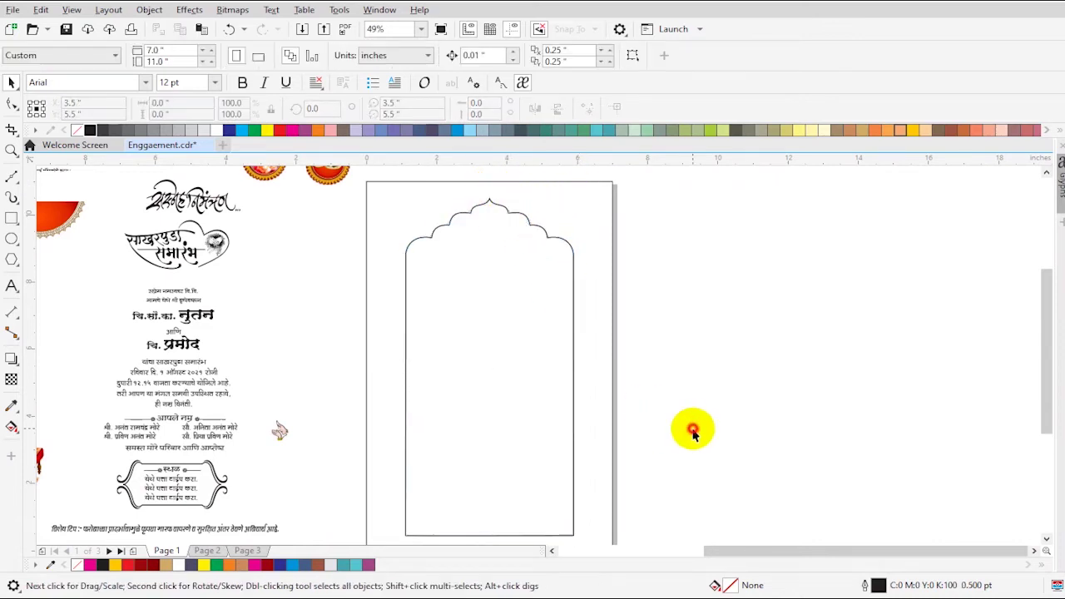
- Centre the arch on the page rectangle horizontally and vertically, at X 3.5 and Y 5.5 inches
click(578, 446)
shift+click(554, 180)
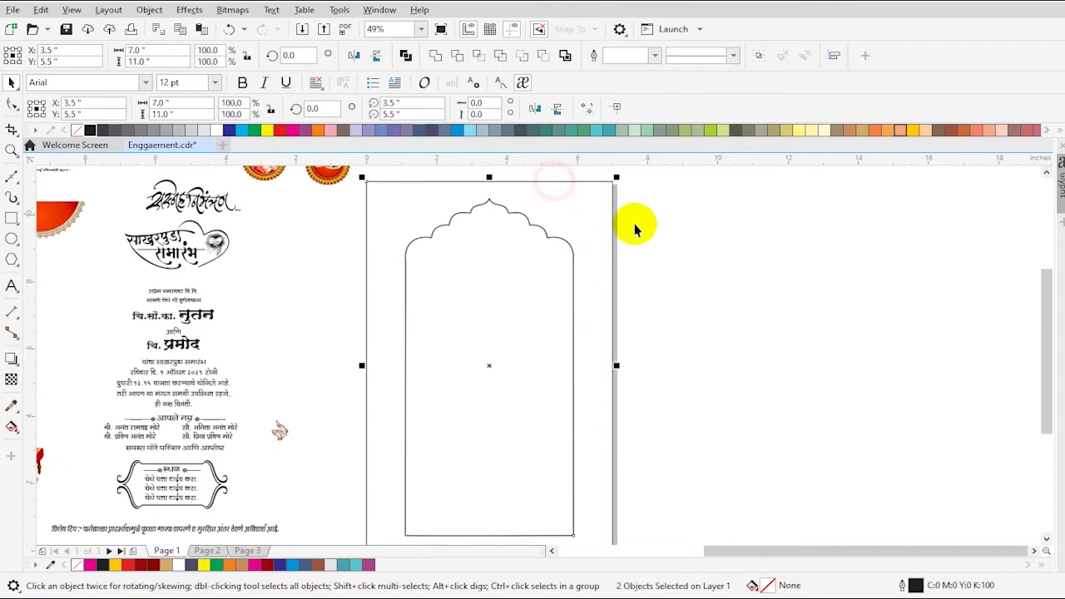
key(Escape)
click(573, 268)
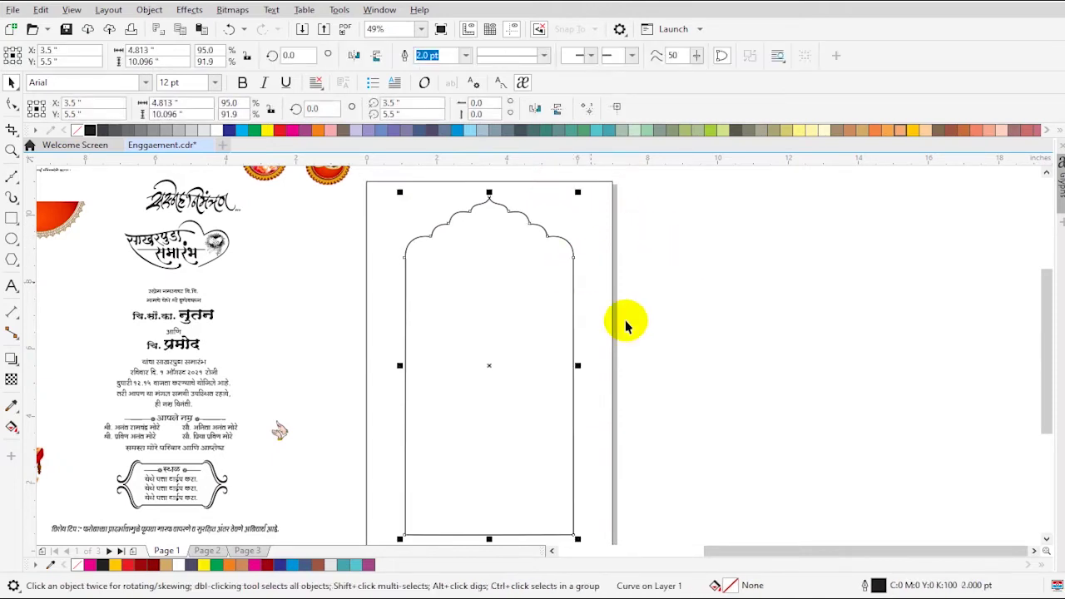
- Mirror the arch vertically so that its scalloped end points down
scroll(638, 350, down, 1)
key(F2)
drag(437, 233, 707, 494)
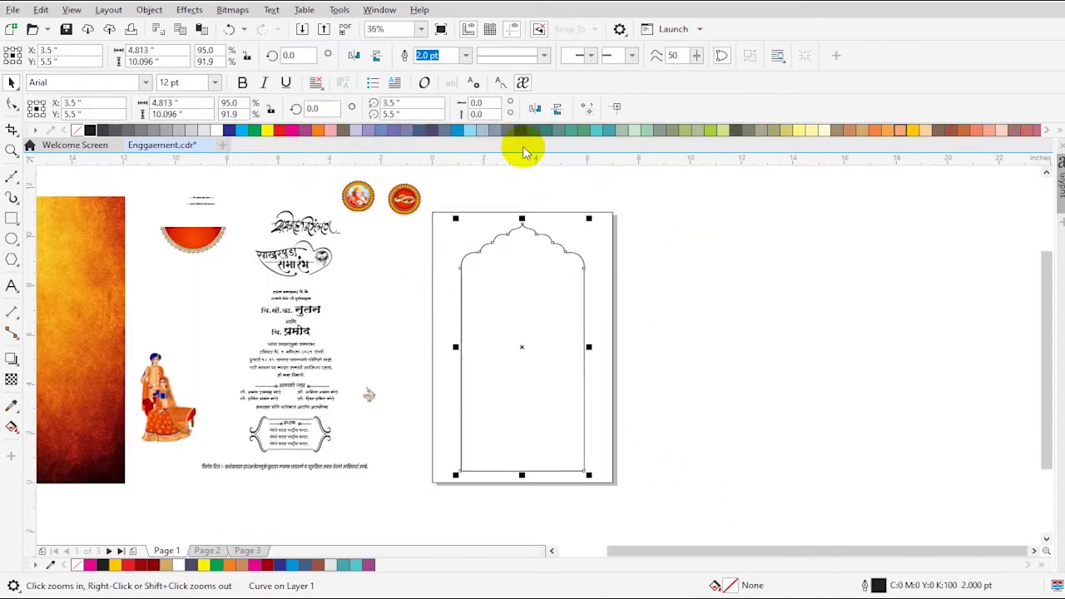
click(534, 110)
click(559, 114)
click(657, 293)
- Lower the node at the frame's pointed tip so that the frame is 10.162 inches tall
click(549, 459)
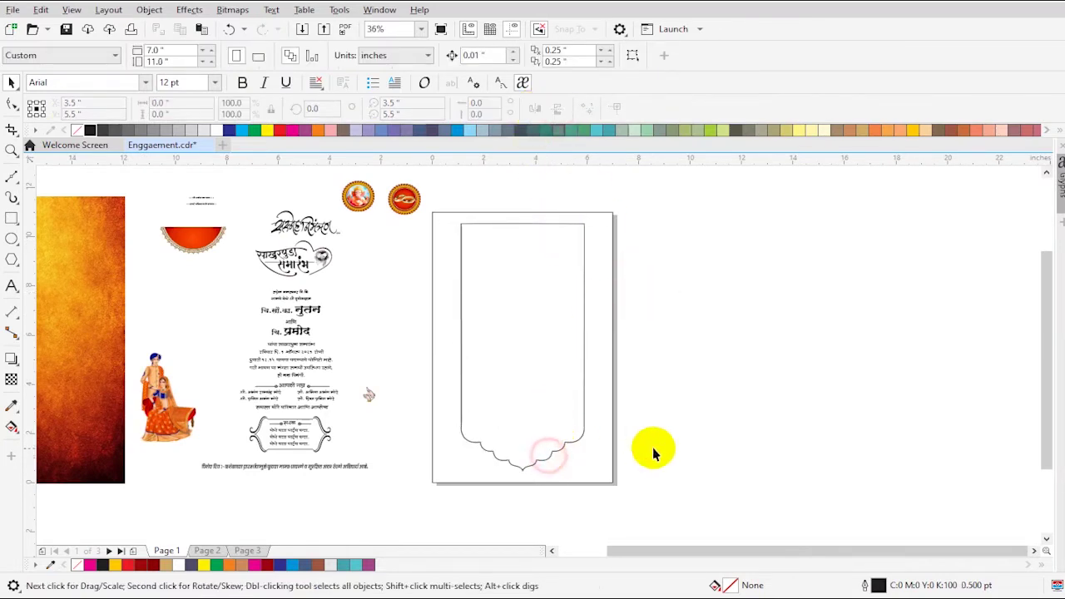
click(559, 445)
click(749, 431)
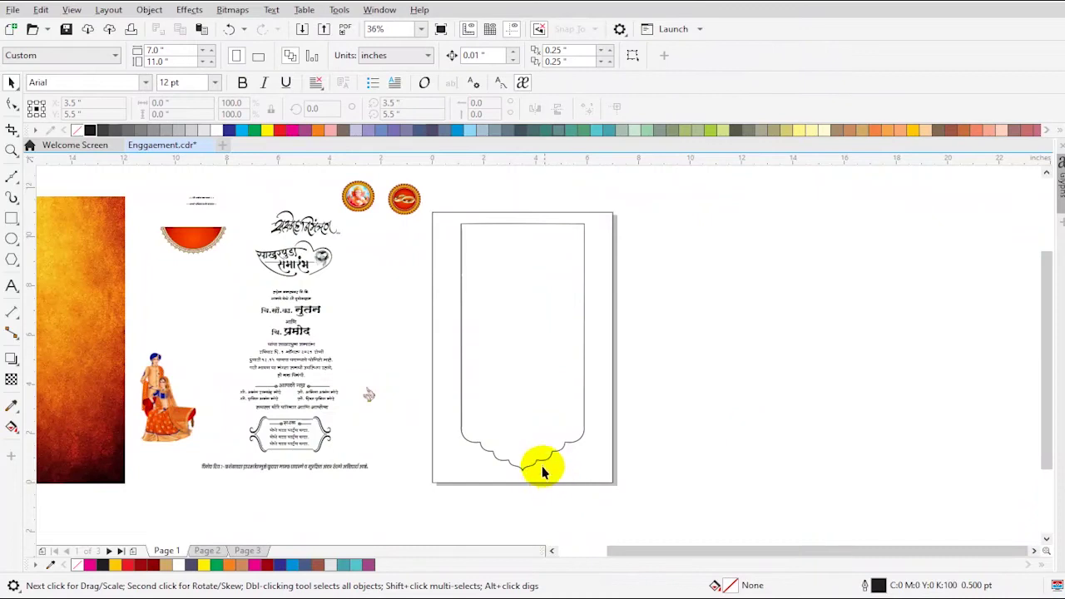
click(539, 463)
key(F10)
key(F2)
drag(434, 431, 623, 486)
drag(536, 421, 515, 423)
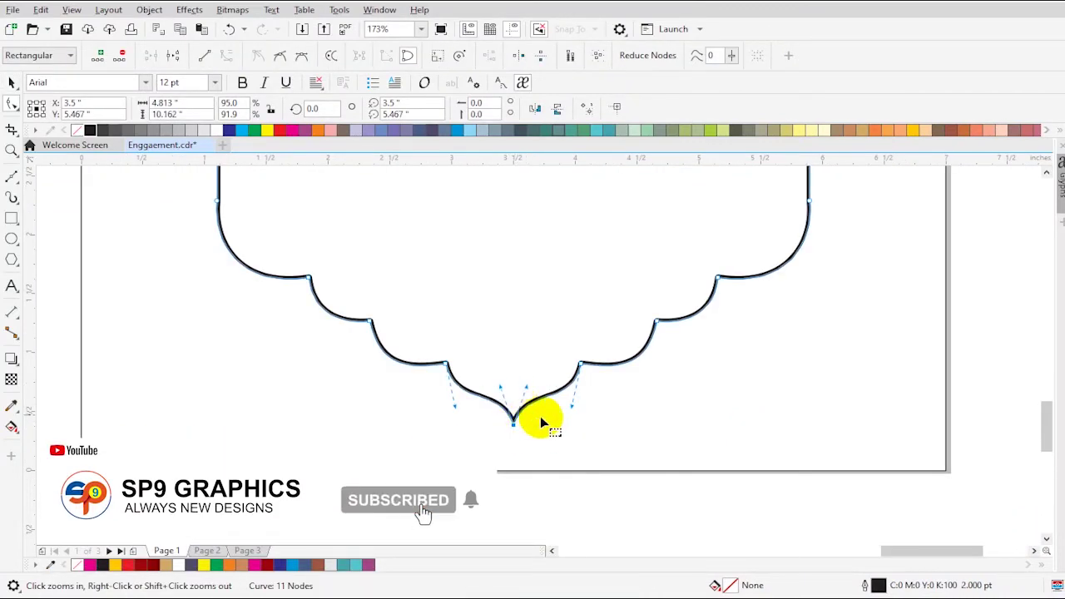
key(space)
click(568, 437)
- Move the orange textured background image beside the page and PowerClip it inside the 7 × 11 inch page rectangle
scroll(568, 438, down, 3)
key(F2)
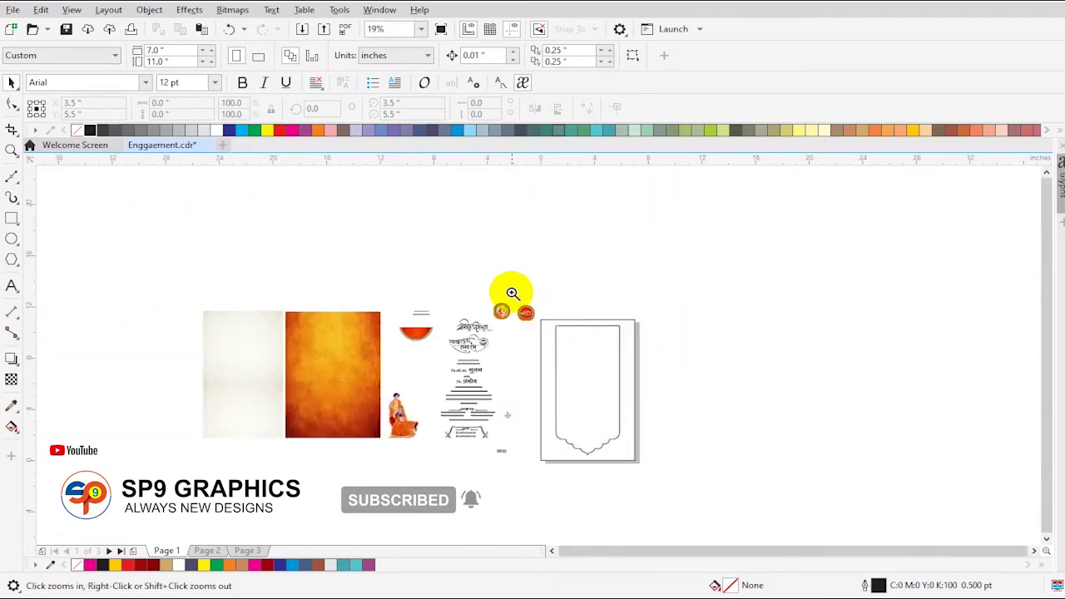
drag(511, 290, 687, 482)
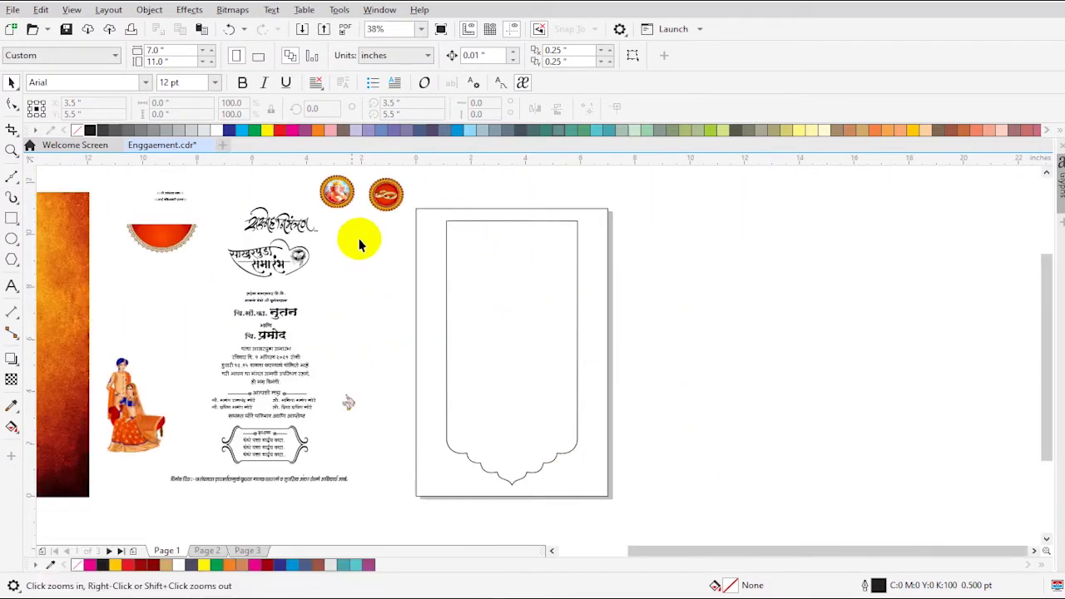
key(space)
click(419, 209)
drag(607, 270, 851, 267)
click(155, 12)
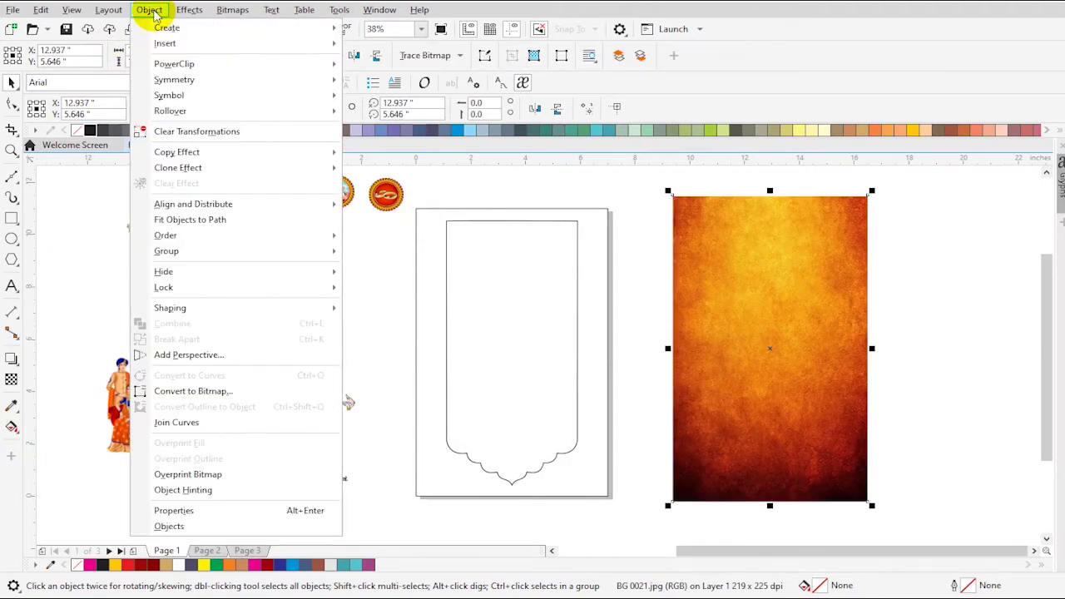
mouse_move(192, 64)
click(400, 64)
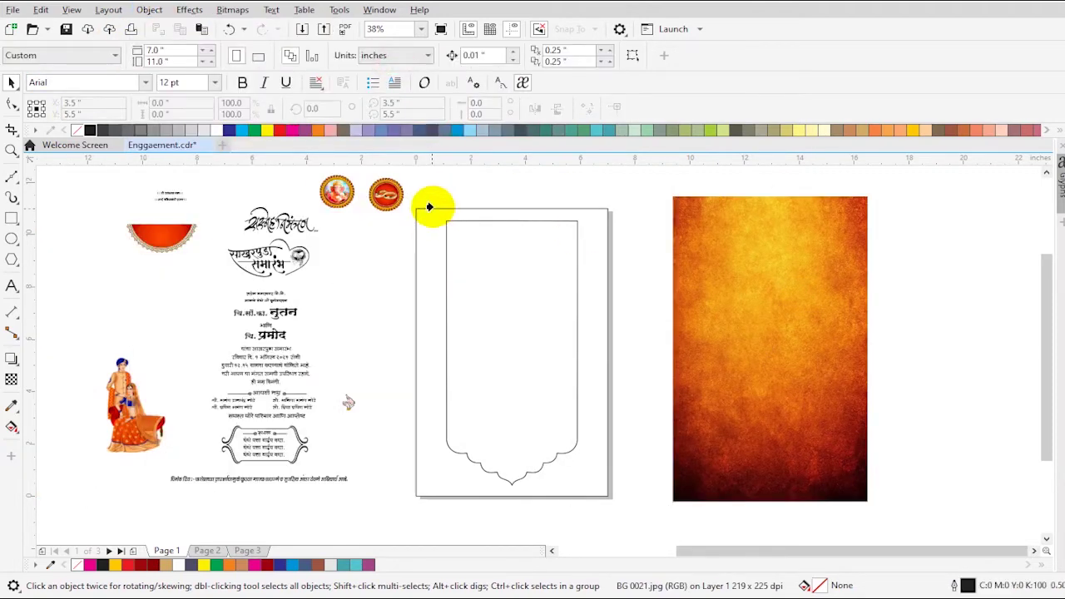
click(429, 209)
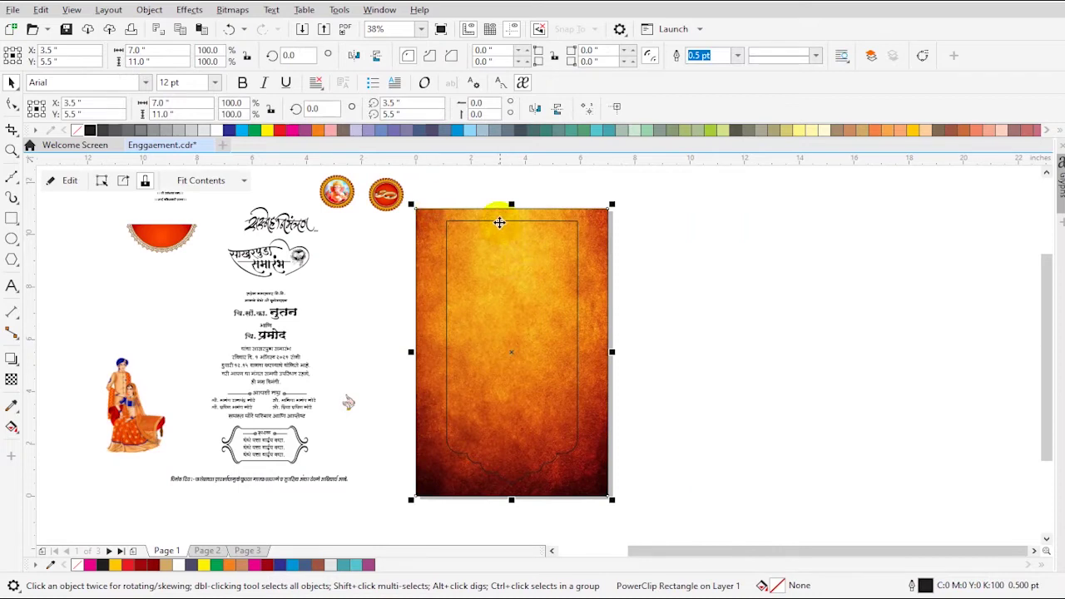
- Move the cream patterned background group beside the page and PowerClip it inside the scalloped frame
click(500, 224)
scroll(666, 295, down, 1)
click(746, 312)
drag(234, 294, 685, 309)
key(F2)
drag(510, 243, 810, 411)
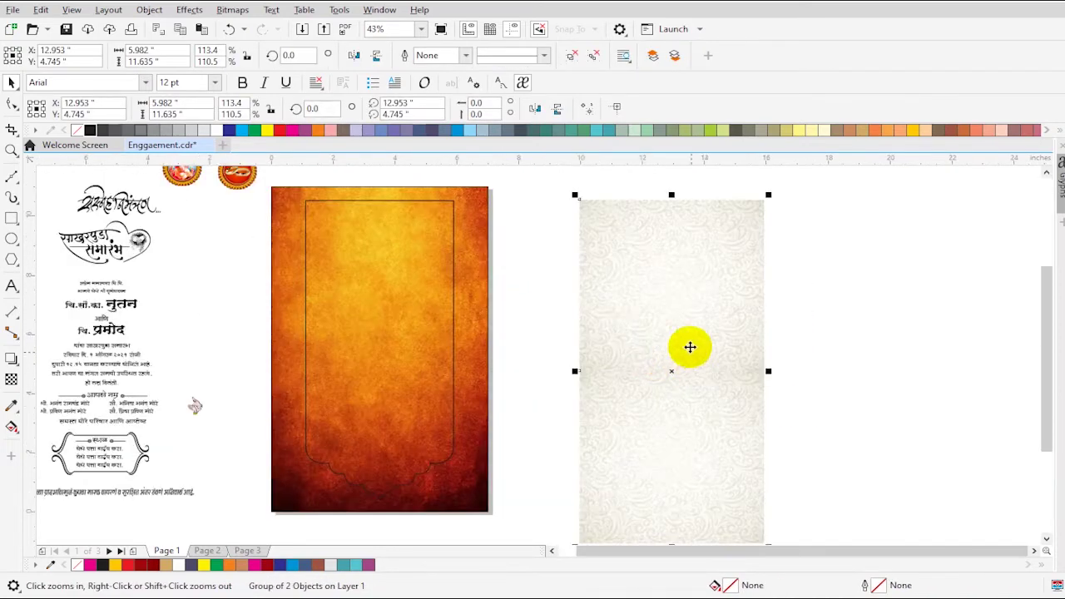
click(402, 208)
click(707, 254)
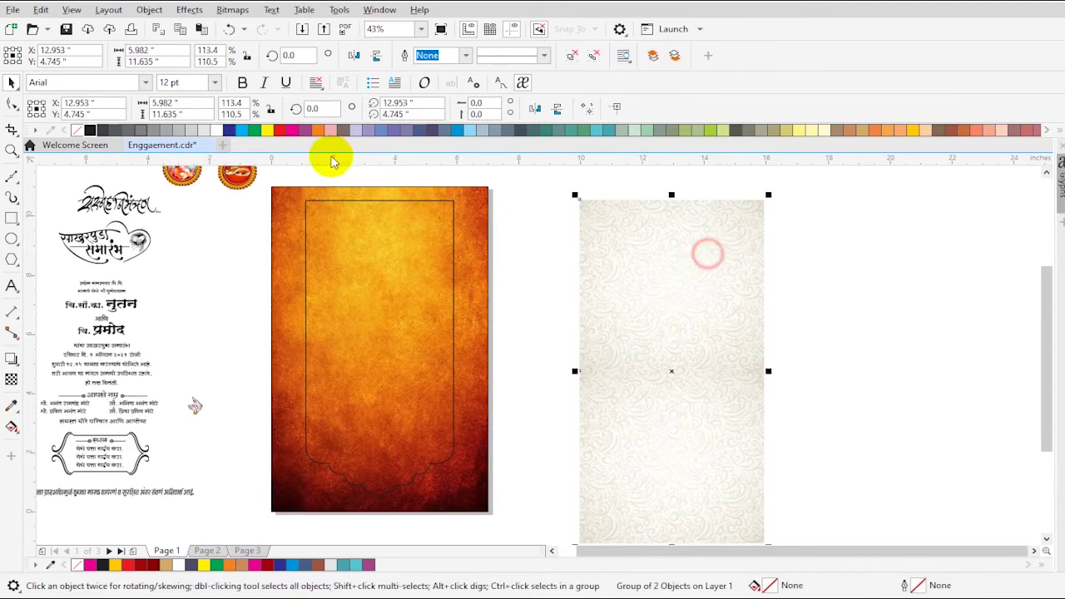
click(149, 9)
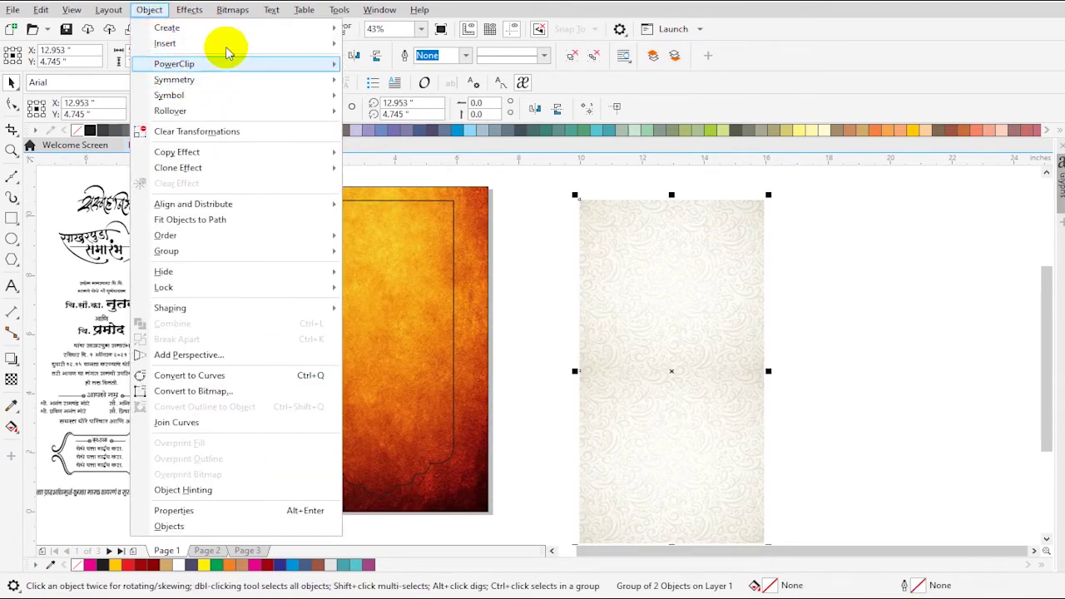
mouse_move(221, 64)
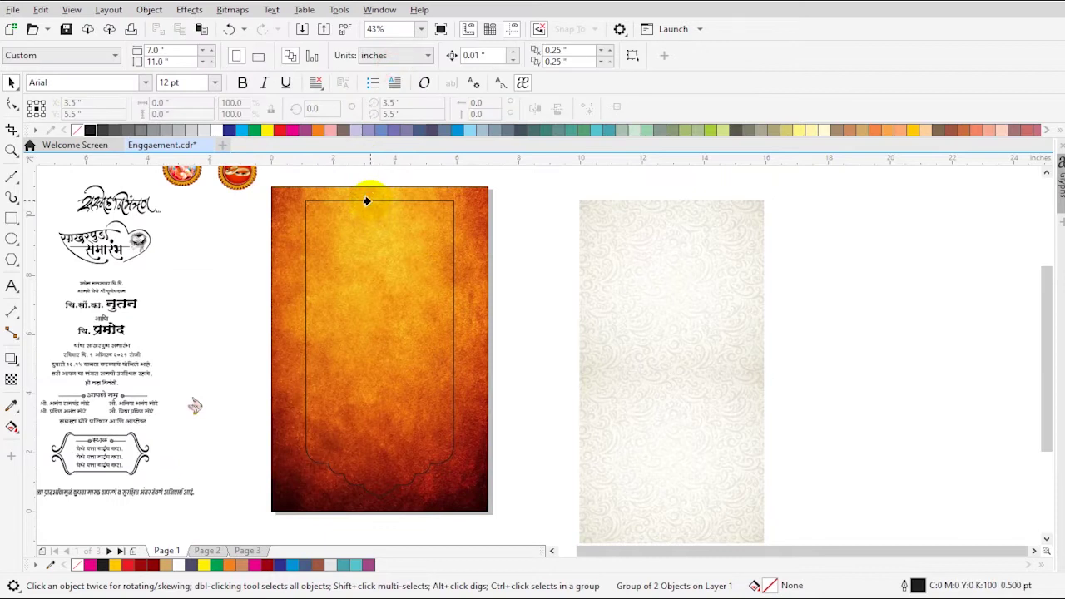
click(370, 200)
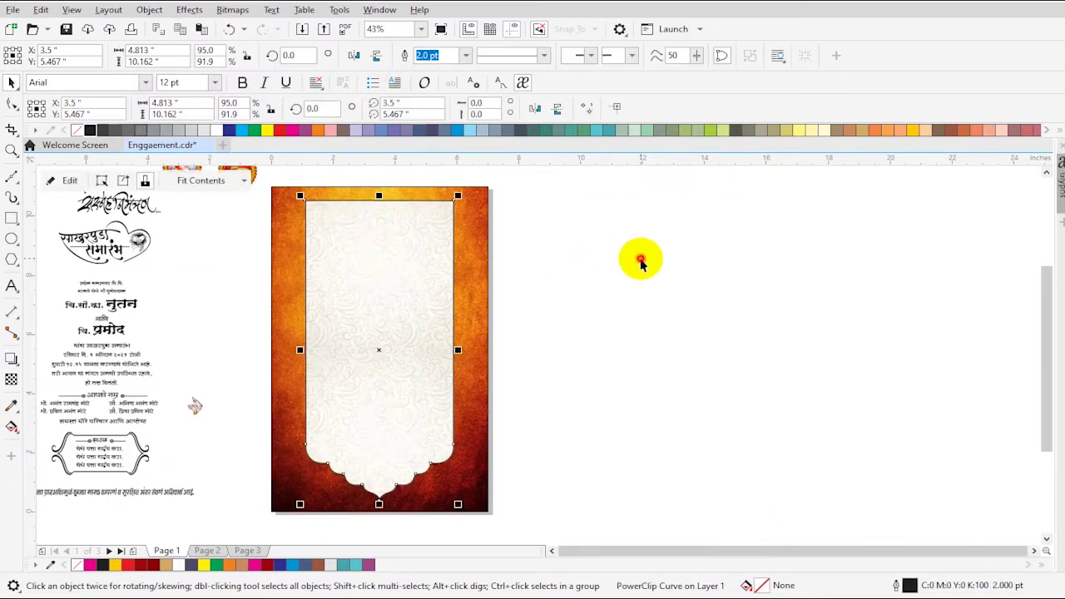
- Raise the two upper corner nodes of the cream frame so that the frame is 10.482 inches tall
key(z)
click(379, 240)
key(F2)
drag(310, 236, 833, 373)
click(498, 353)
key(F10)
key(space)
click(387, 369)
scroll(388, 369, down, 3)
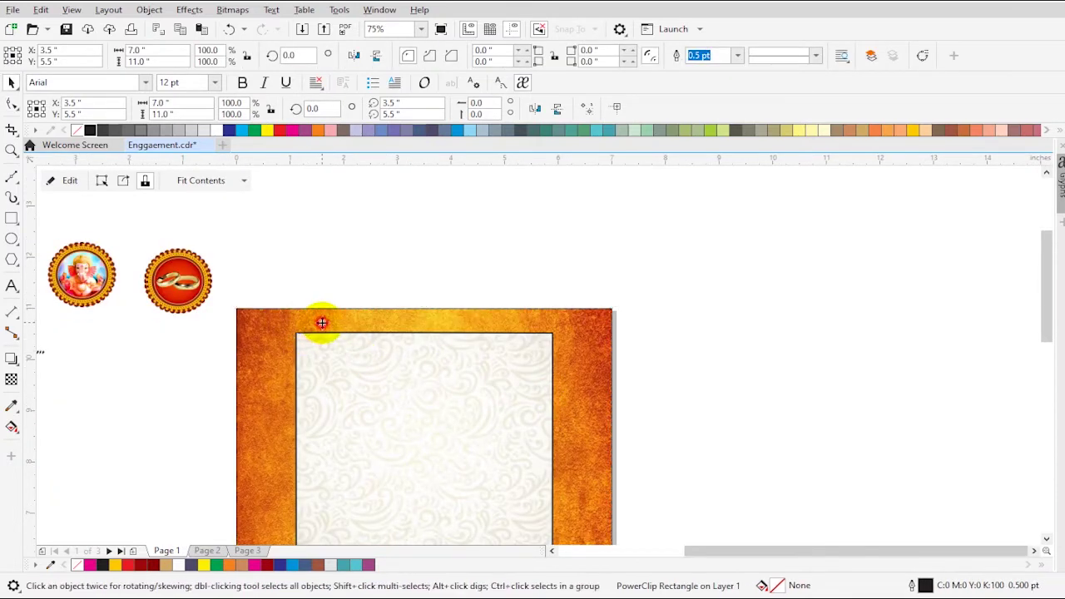
key(F10)
click(337, 359)
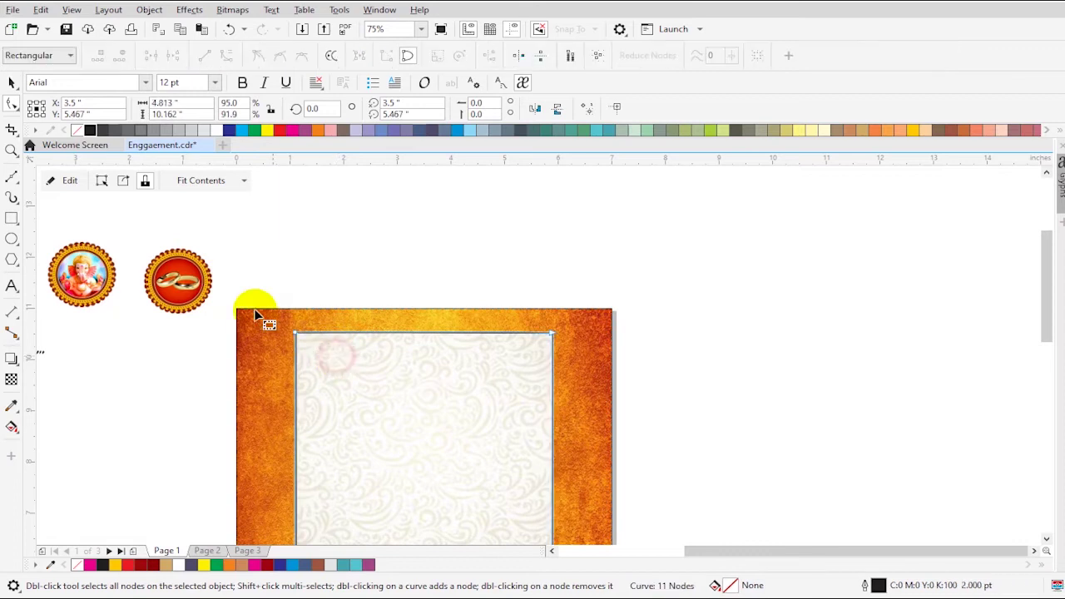
key(Up)
key(Up)
key(Up)
key(Up)
key(Up)
key(Up)
key(Up)
key(Up)
key(Up)
key(Up)
key(Up)
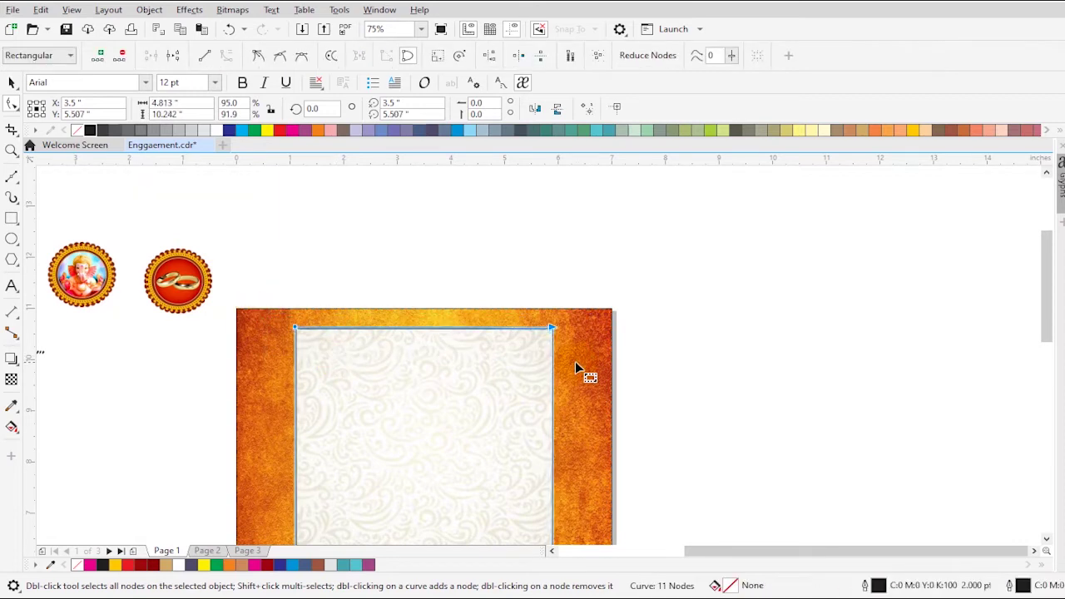
key(Up)
key(Up)
key(Up)
key(space)
- Align the cream frame with the page rectangle's upper edge and remove the outlines of both shapes
shift+click(576, 363)
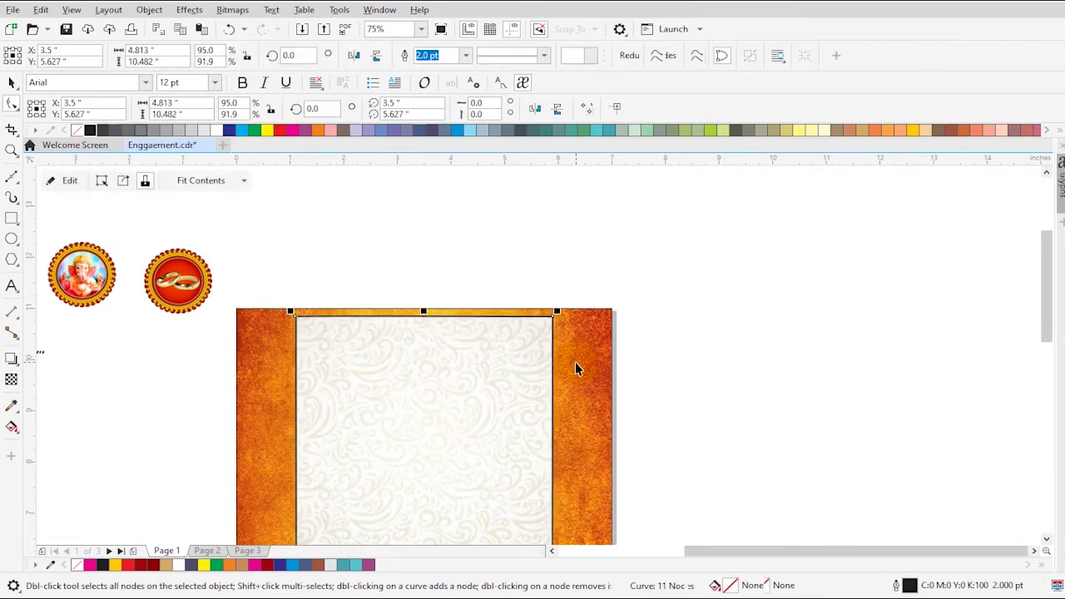
click(761, 382)
click(506, 369)
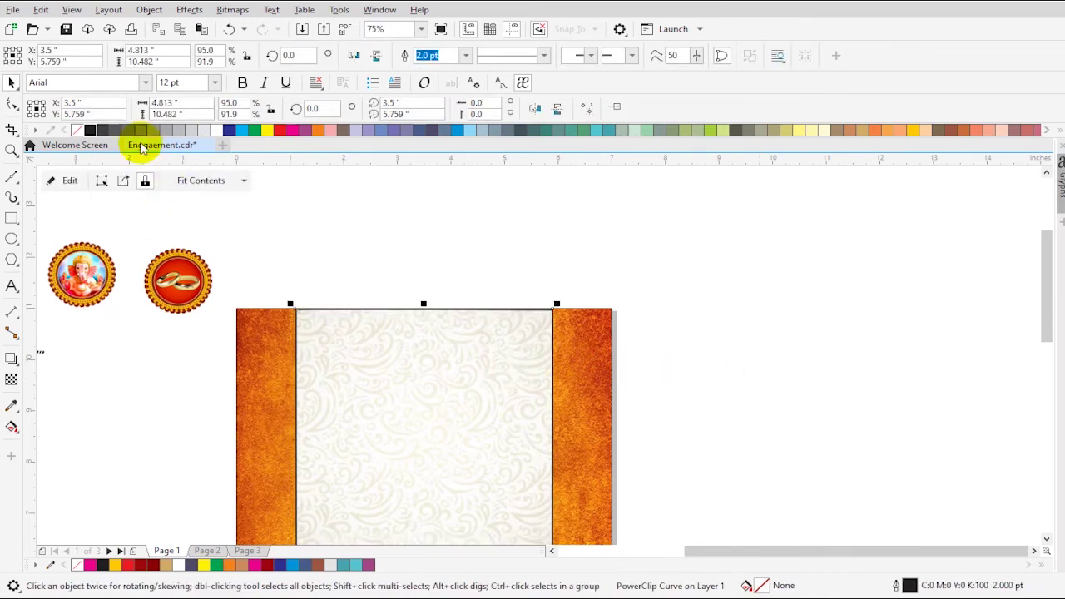
click(255, 367)
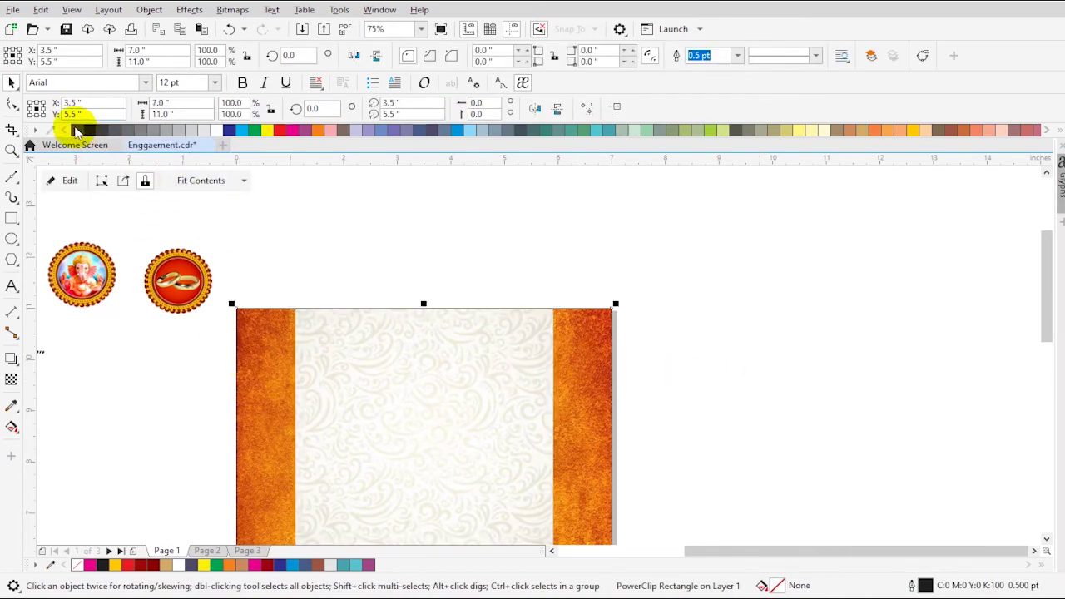
click(724, 337)
- Cut the cream frame and paste it inside the PowerClip contents of the orange page rectangle
key(F4)
click(735, 486)
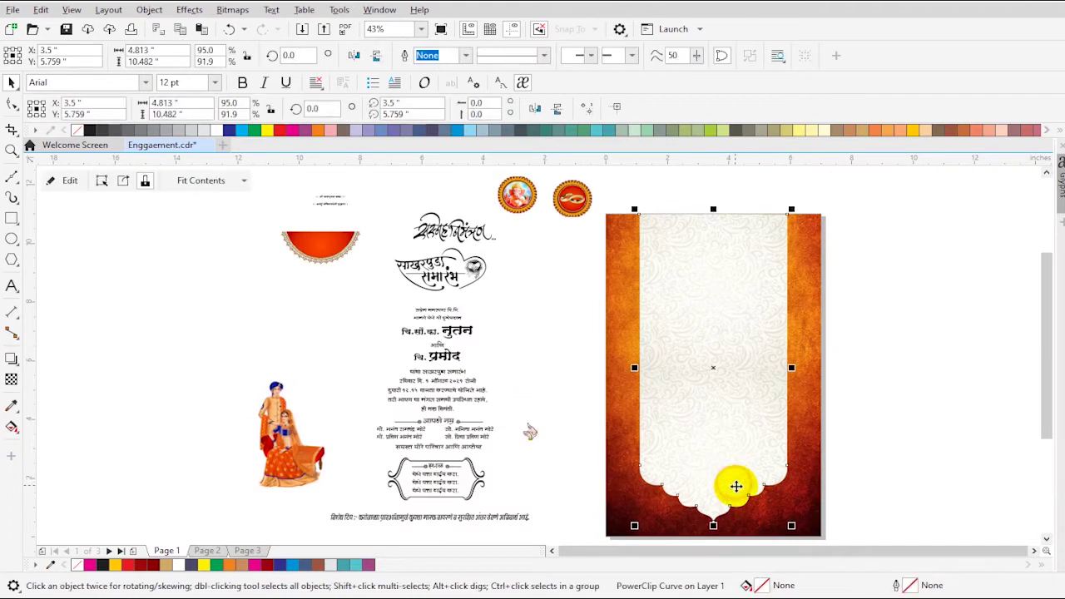
key(Delete)
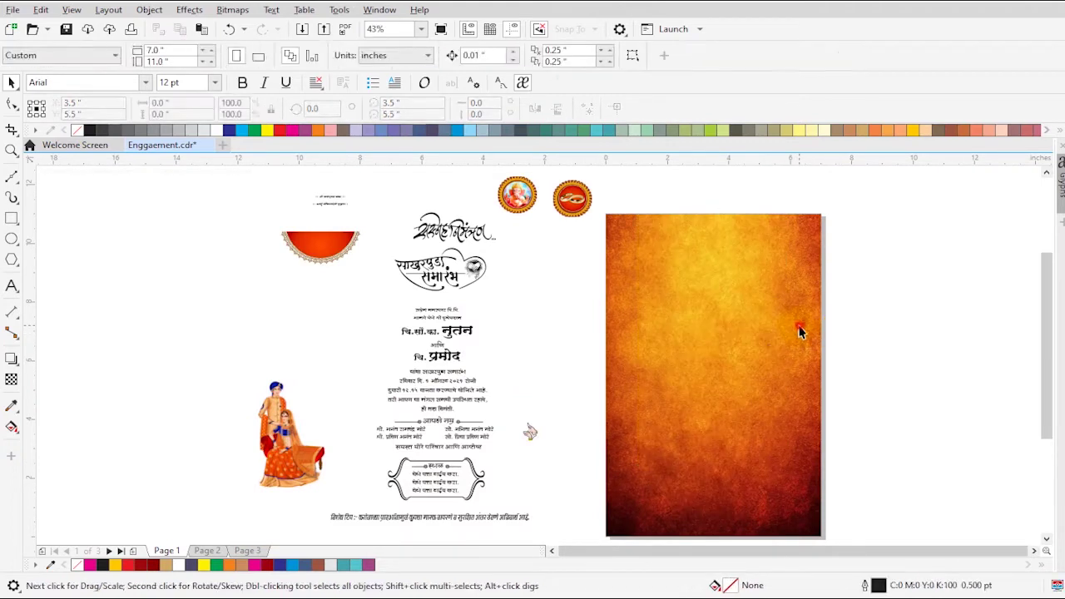
ctrl+click(800, 326)
key(ctrl+v)
ctrl+click(879, 336)
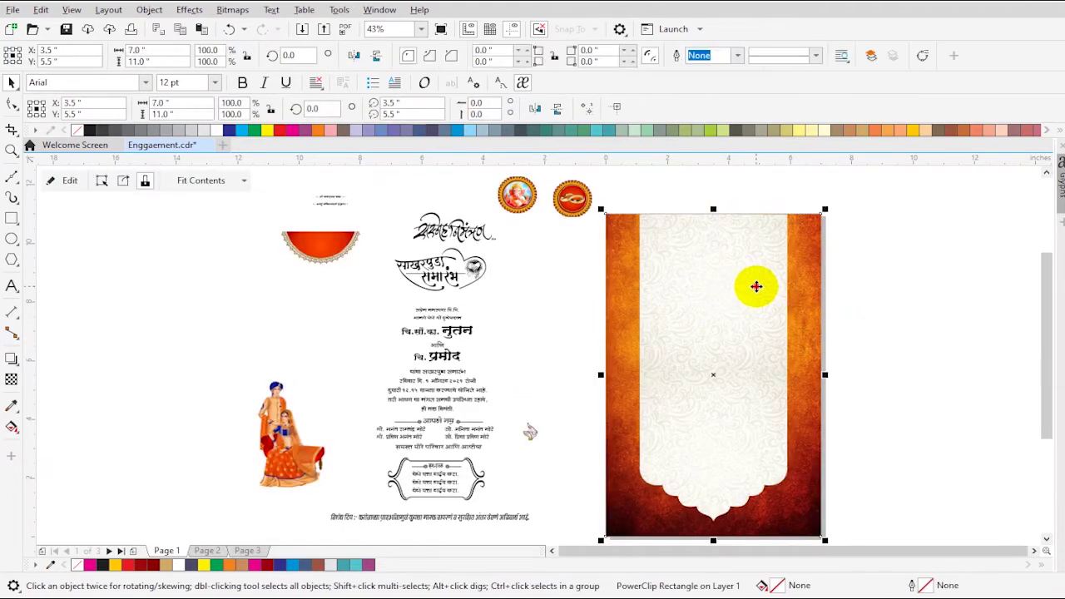
- Open the page rectangle's PowerClip contents again and select the cream frame for node editing
ctrl+click(757, 286)
click(756, 287)
key(F10)
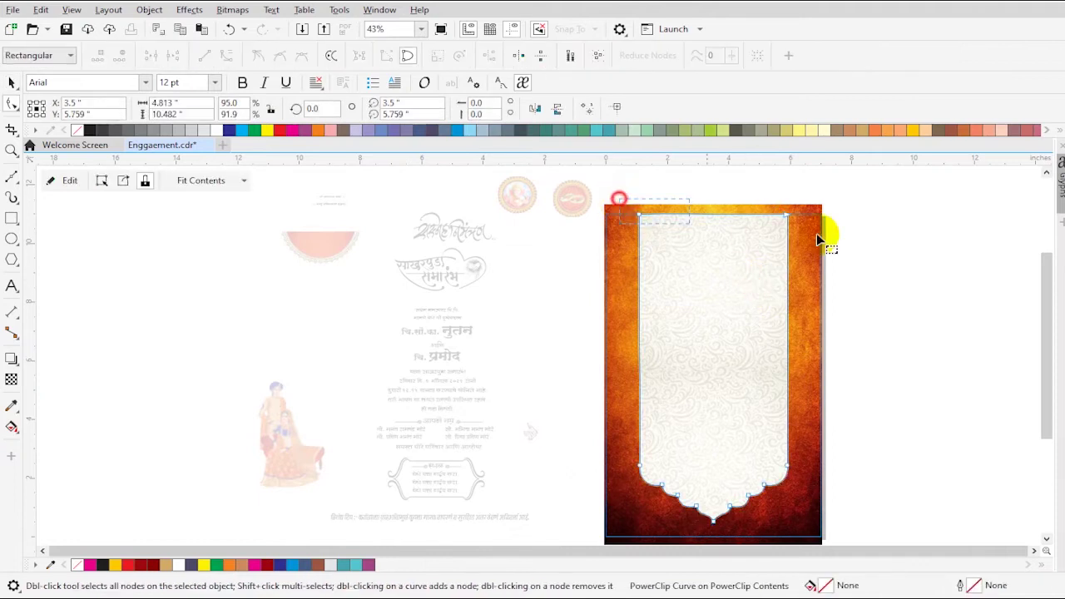
drag(784, 214, 785, 207)
key(ctrl+z)
key(space)
click(896, 334)
- Move the cream frame slightly up inside the PowerClip, past the page's upper edge, and finish editing the contents
click(737, 313)
key(F10)
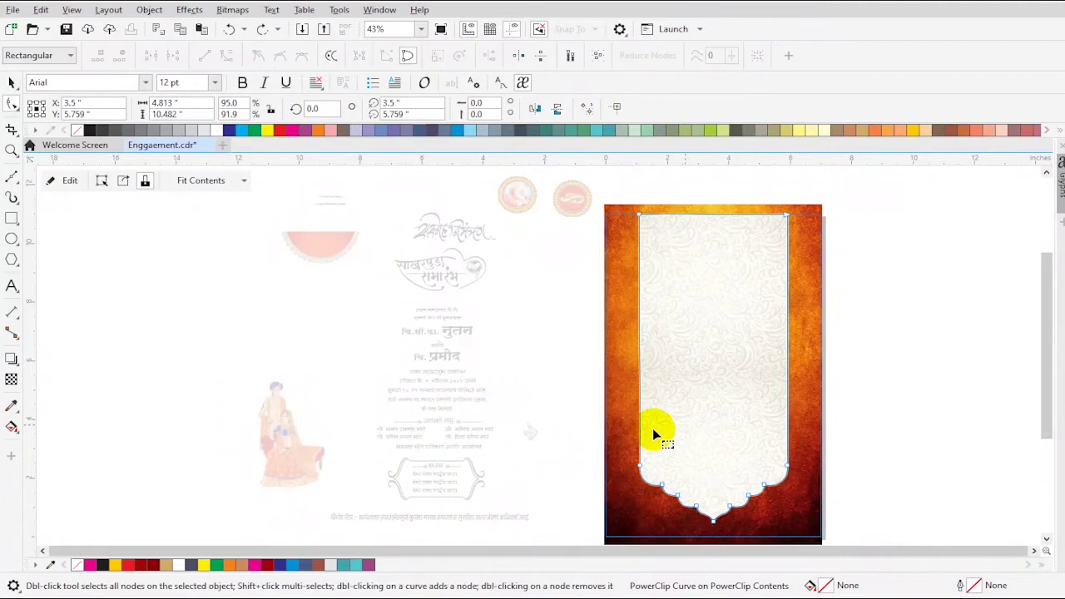
drag(708, 327, 708, 324)
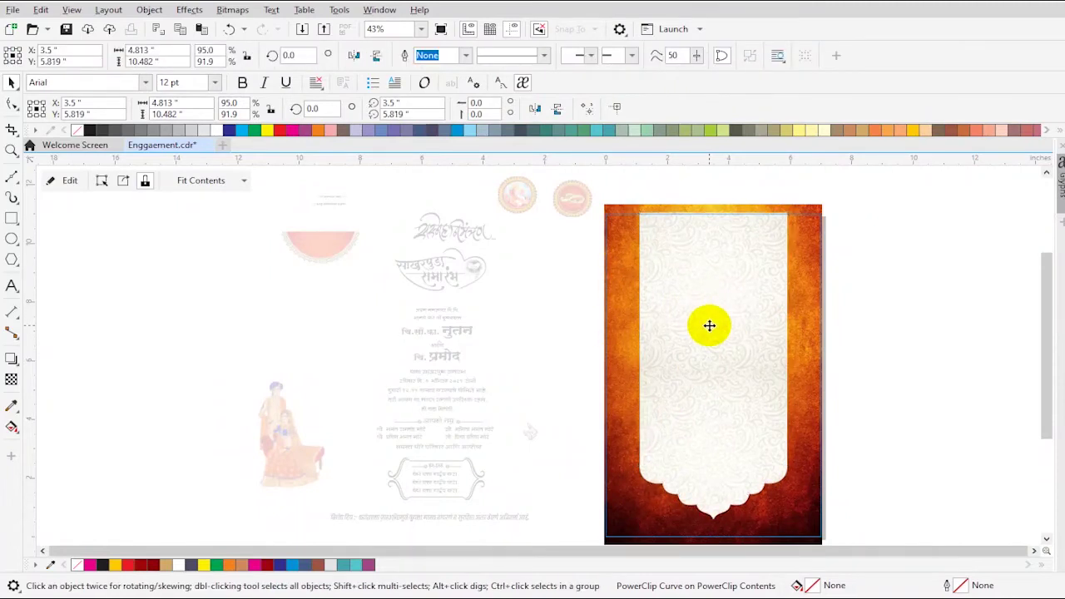
click(887, 301)
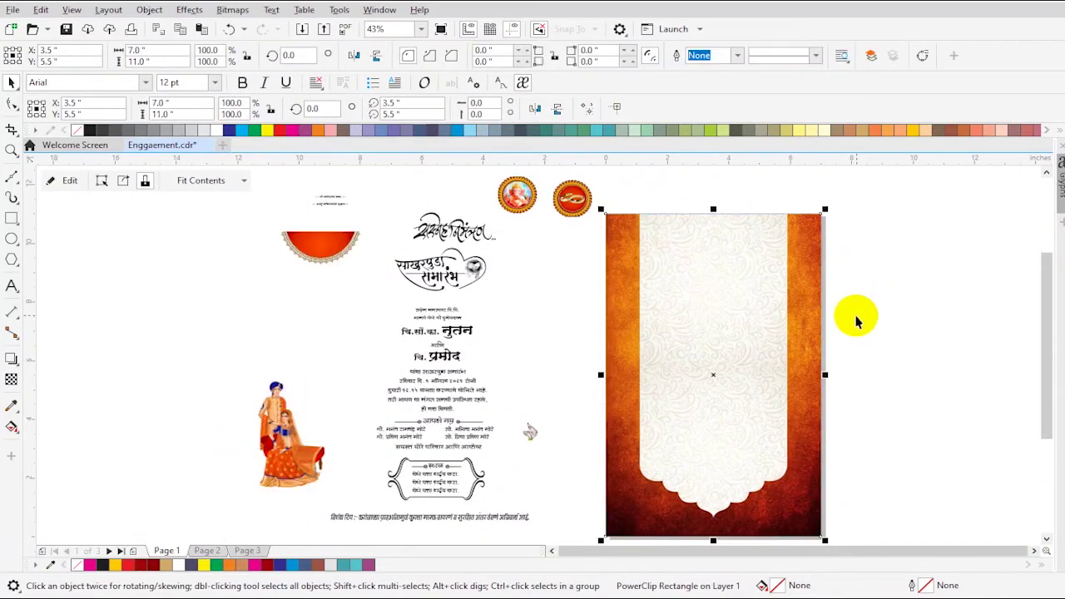
click(856, 316)
key(F2)
drag(558, 189, 841, 494)
click(653, 397)
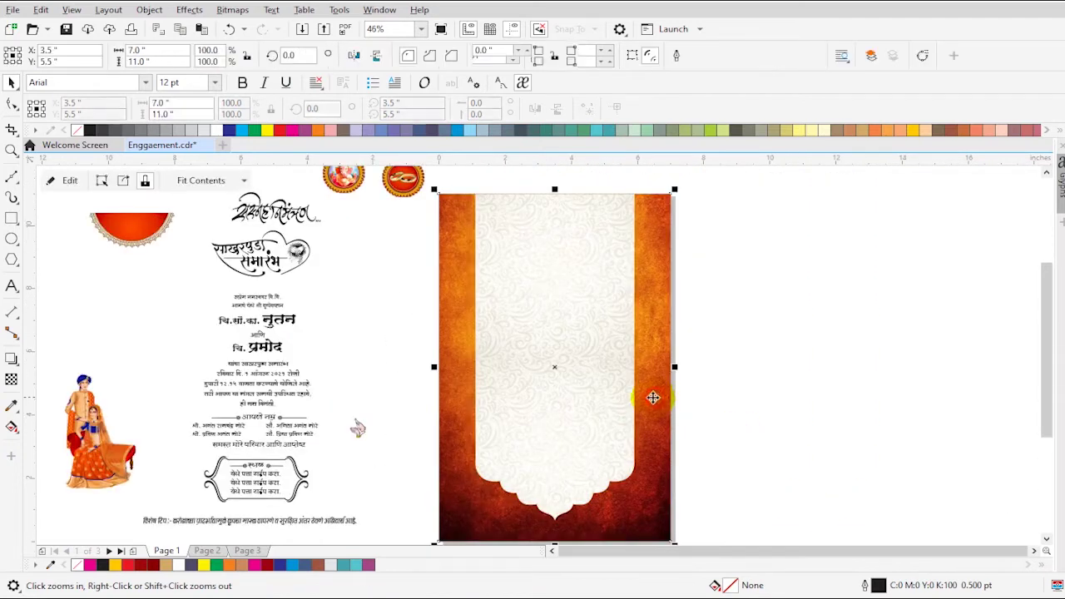
click(523, 400)
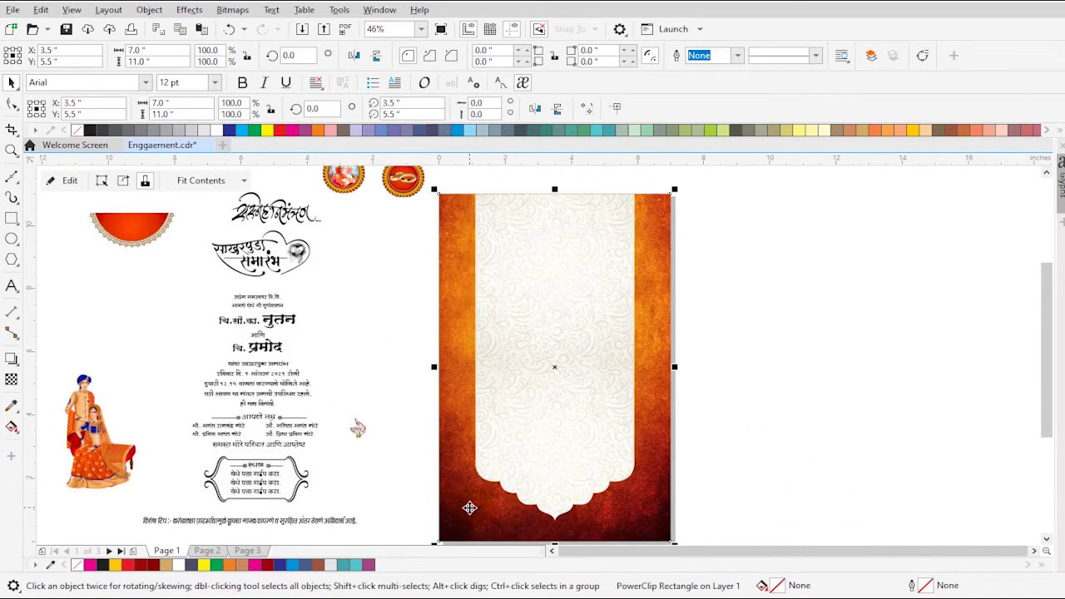
- Try a 2 pt black outline and a thicker 6 pt one on the cream frame inside the page rectangle's PowerClip
double_click(572, 347)
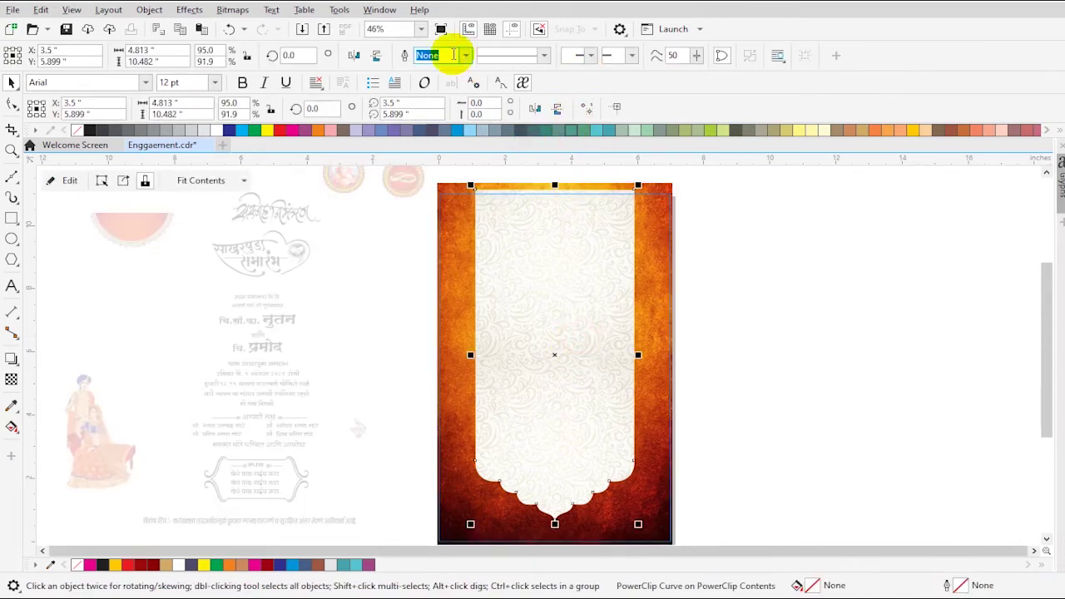
key(Return)
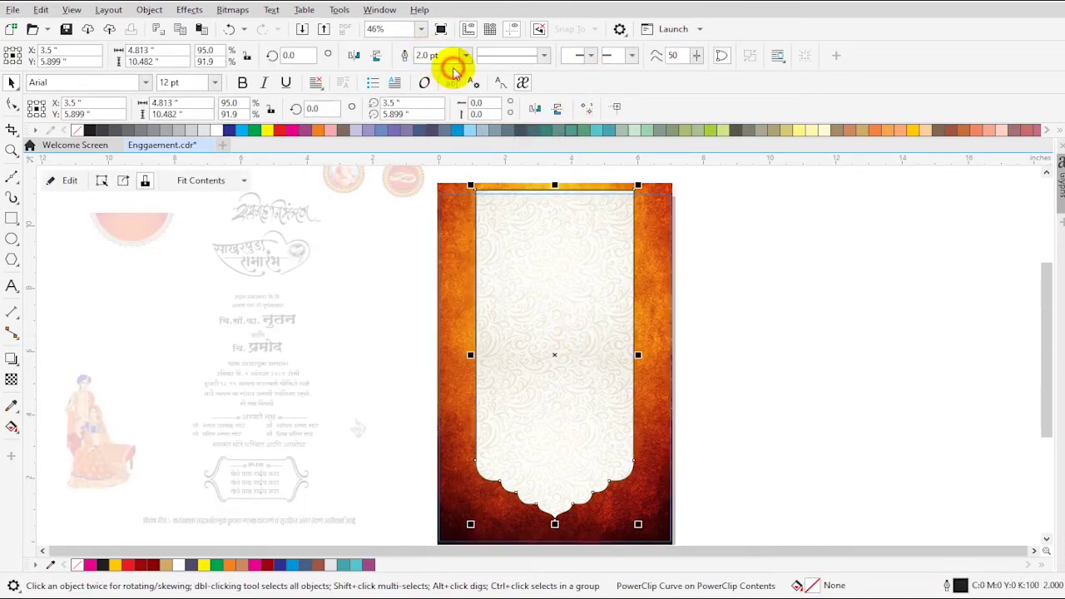
click(741, 302)
click(796, 309)
click(574, 427)
click(775, 298)
click(536, 228)
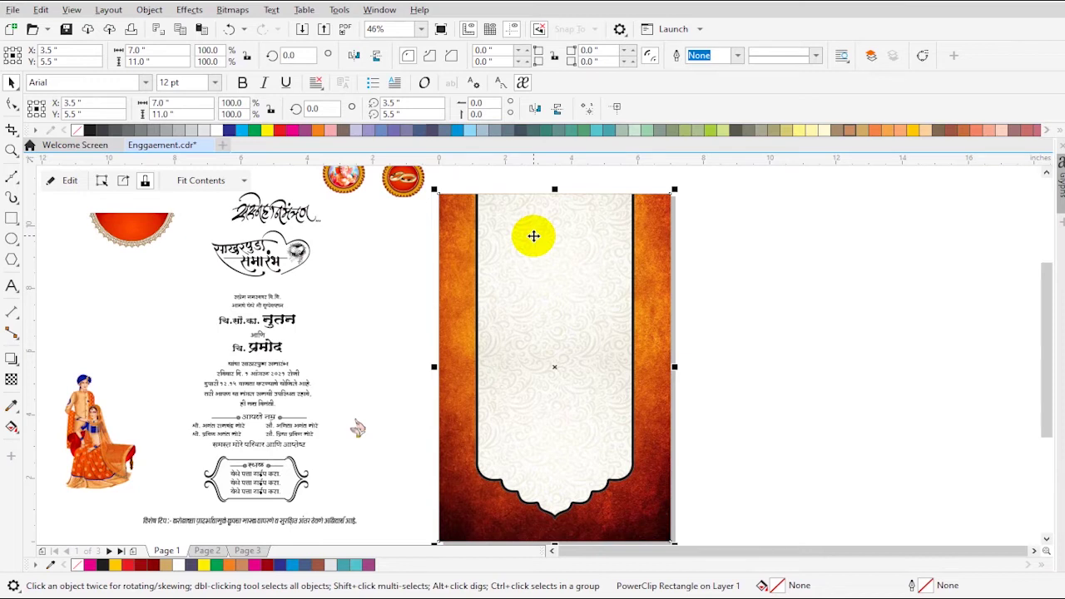
- Set the cream frame's outline to 9 pt in golden yellow inside the PowerClip and finish editing the contents
double_click(533, 235)
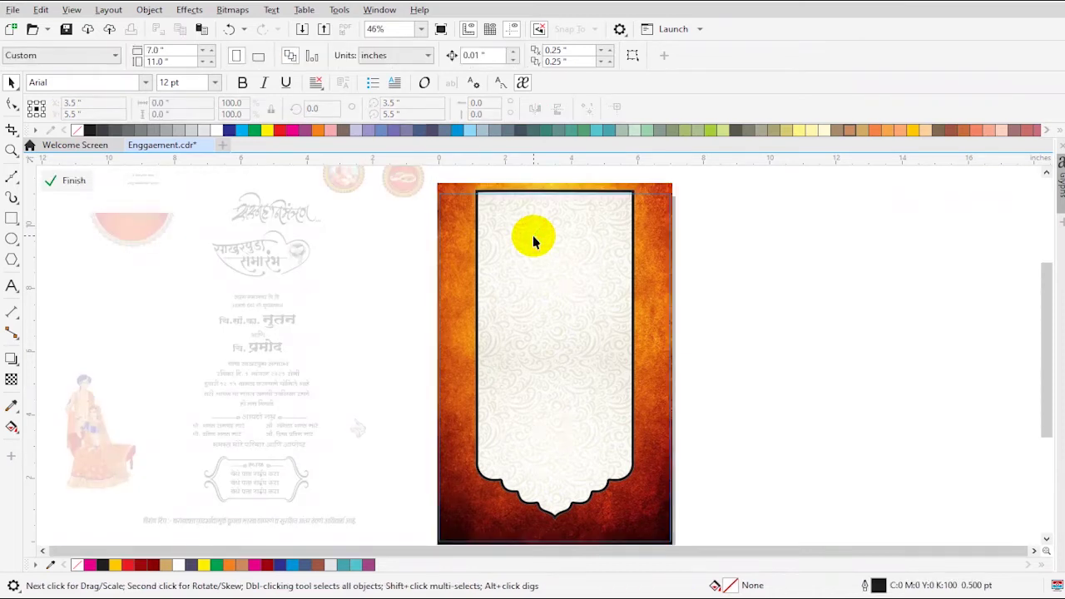
click(539, 192)
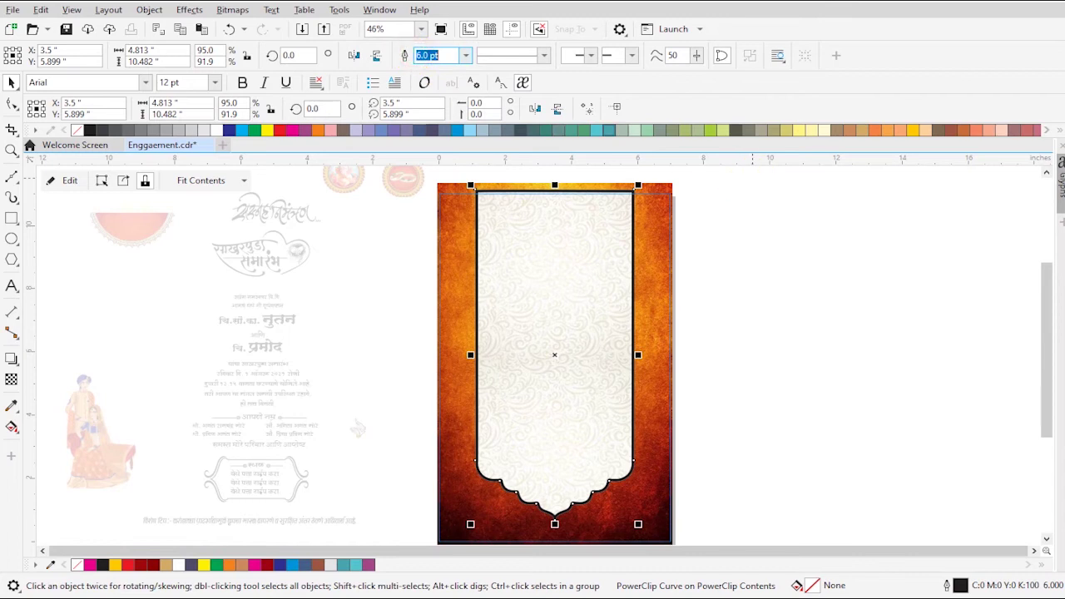
text(9)
key(Return)
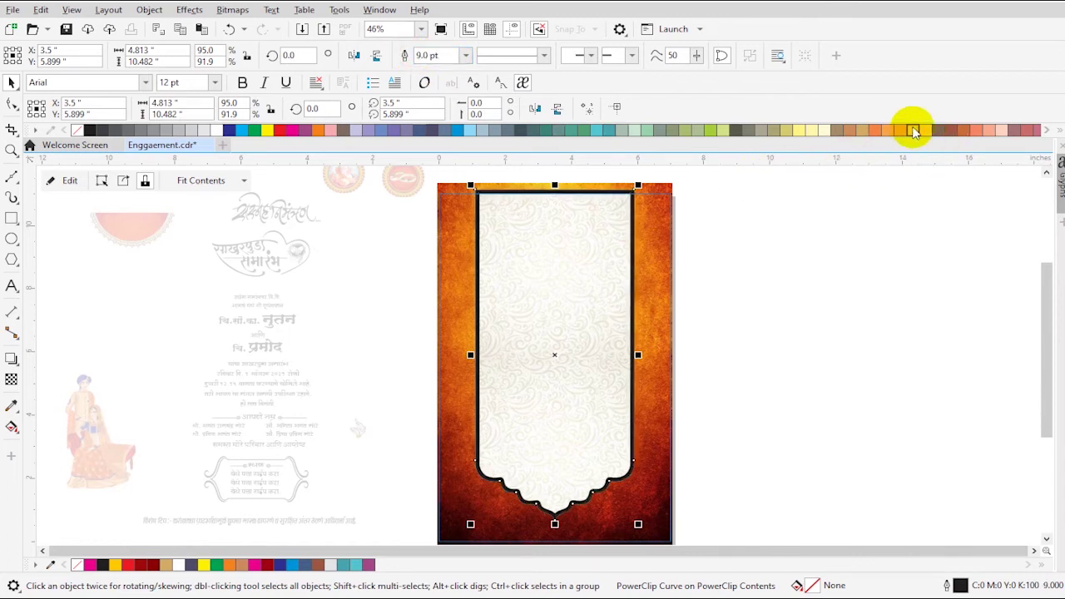
right_click(911, 131)
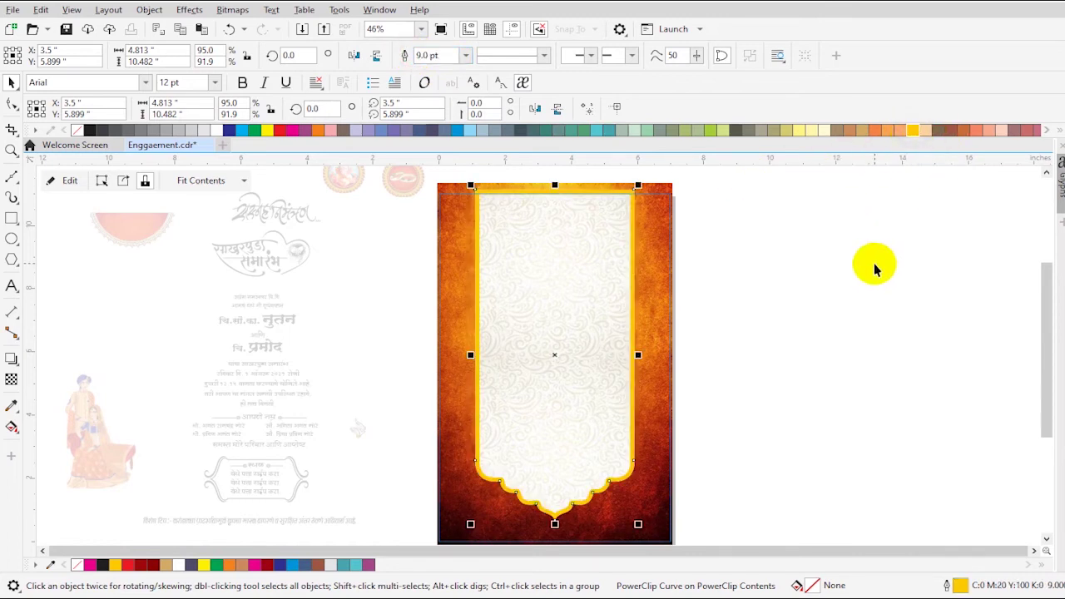
ctrl+click(871, 247)
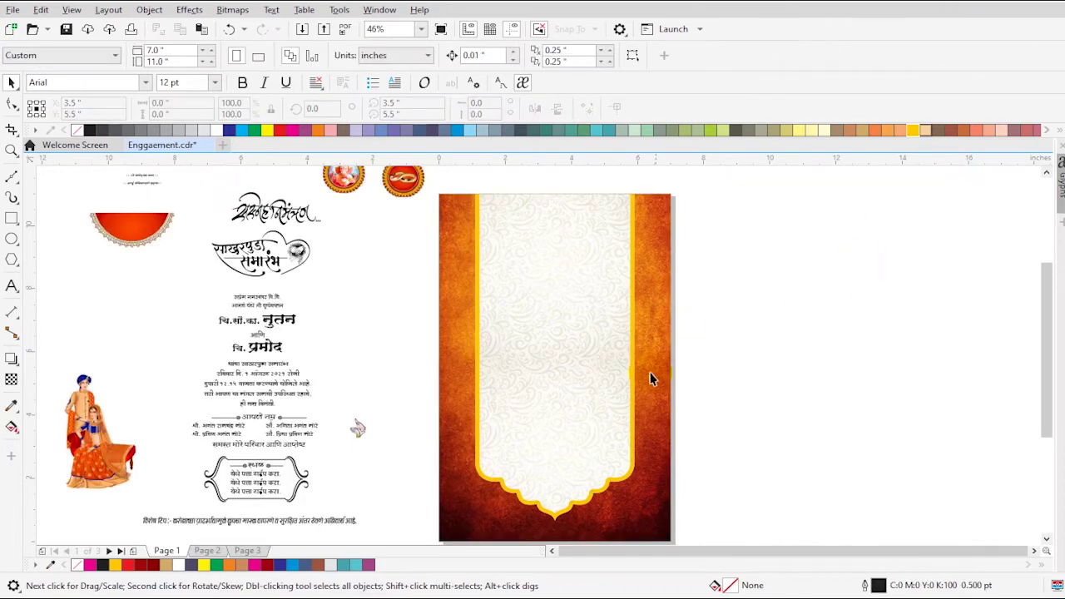
click(556, 471)
click(874, 401)
- Move the red half-circle ornament onto the card, aligned with the page rectangle's upper edge and centered horizontally
scroll(333, 263, down, 2)
drag(171, 191, 657, 437)
drag(266, 214, 367, 278)
drag(328, 245, 686, 252)
shift+click(749, 221)
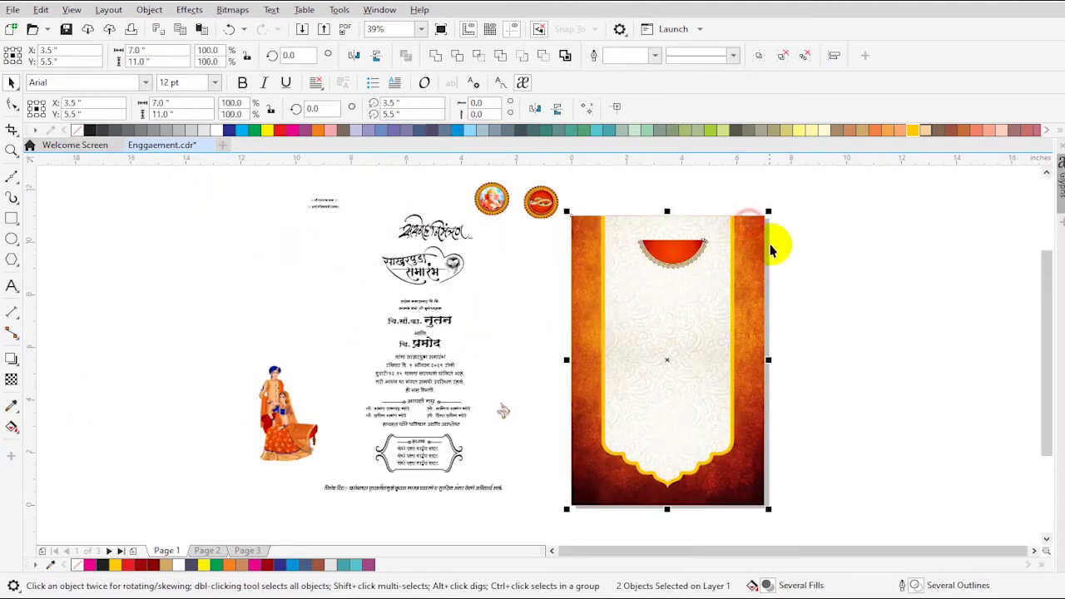
key(t)
key(c)
key(F2)
drag(547, 199, 827, 272)
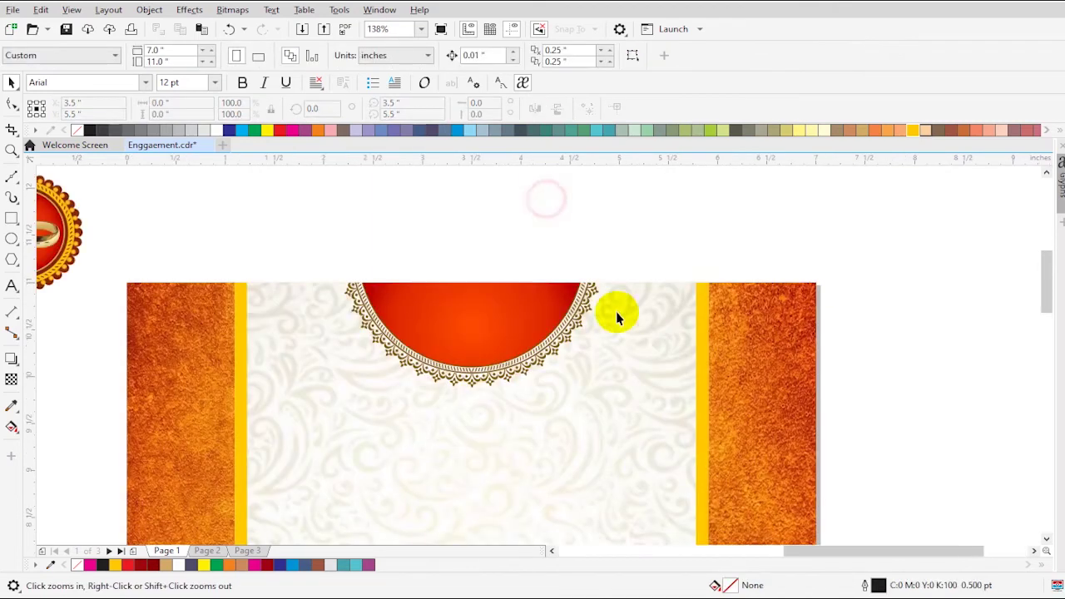
click(494, 333)
shift+click(631, 349)
click(843, 356)
- Move the two small blessing lines onto the cream frame, left of the red ornament, and color them blue
key(F4)
click(908, 352)
key(ctrl+a)
click(963, 319)
drag(297, 184, 366, 229)
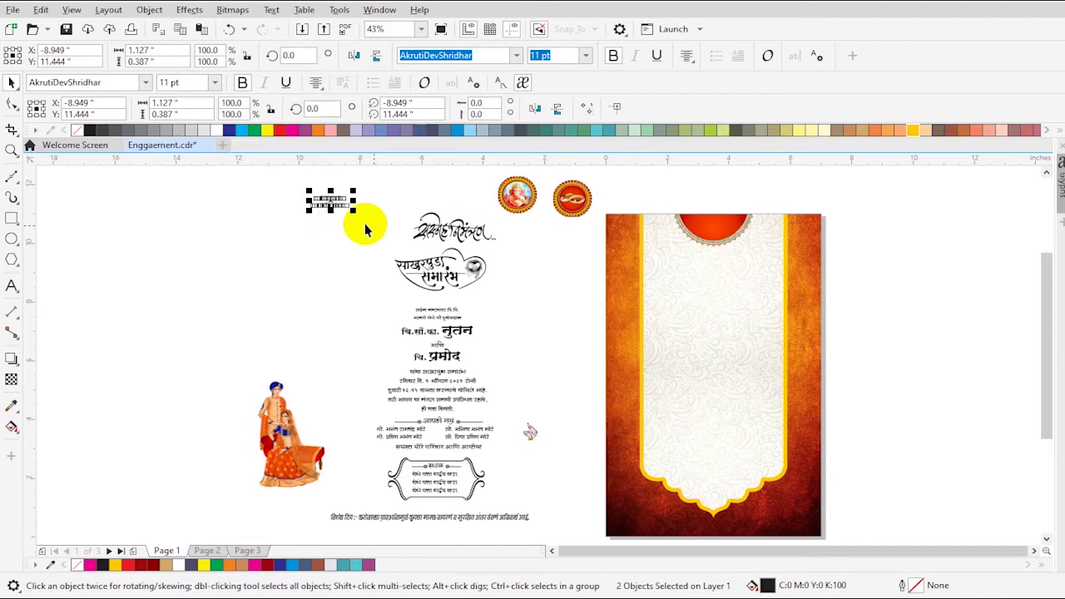
drag(624, 251, 668, 245)
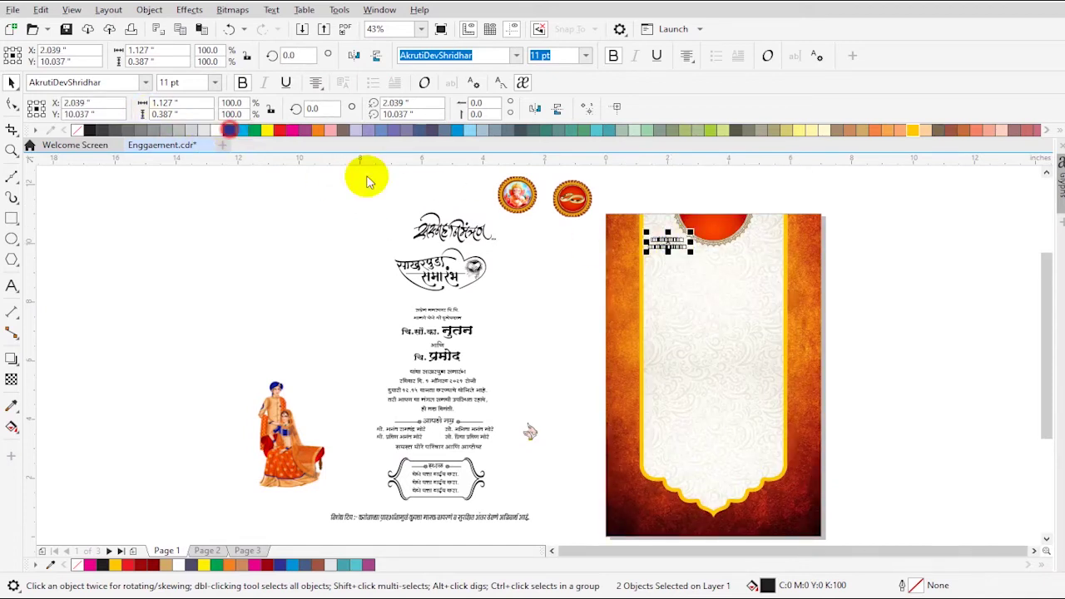
- Duplicate both blessing lines to the right of the ornament, and delete the lower line on the left and the upper one on the right
key(F2)
drag(625, 198, 797, 312)
drag(400, 304, 729, 279)
double_click(400, 271)
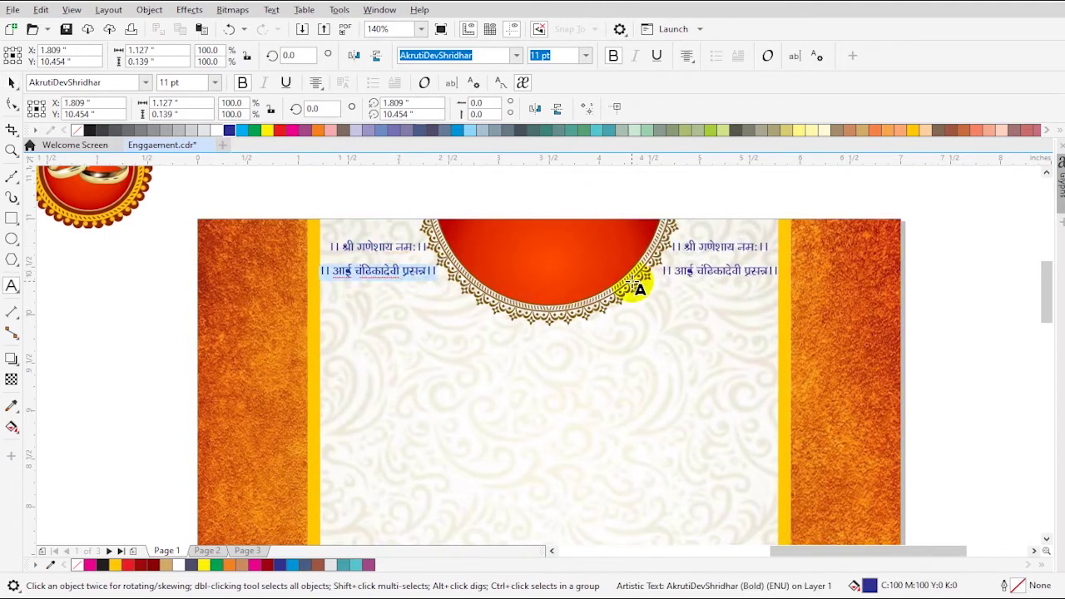
click(724, 246)
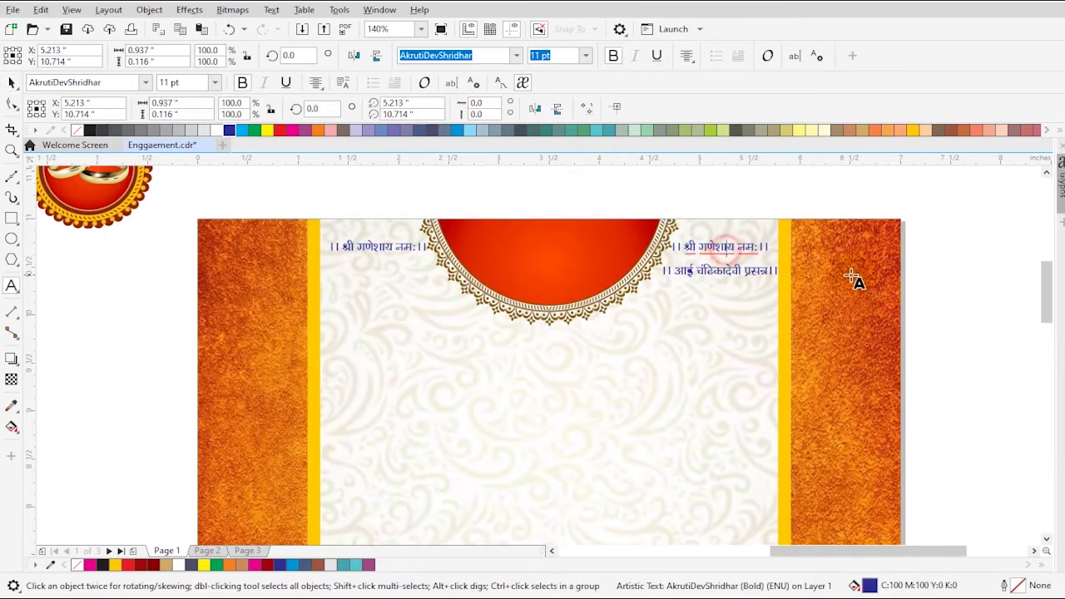
key(ctrl+space)
key(Delete)
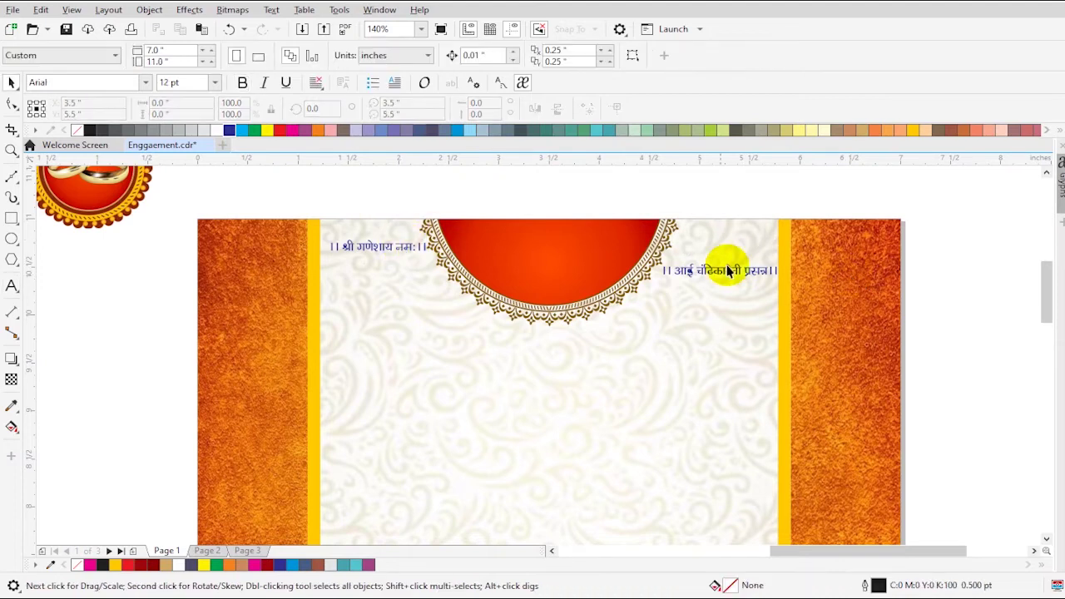
- Align the upper edge of the right-hand blessing line with that of the left-hand one
click(728, 270)
key(t)
click(946, 352)
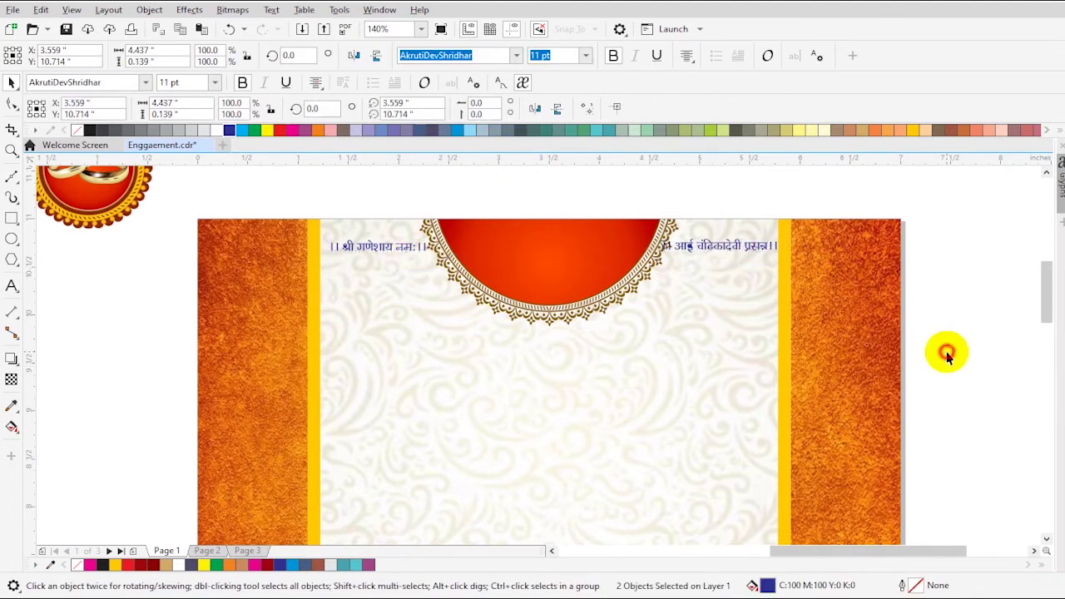
- Scale the red ornament down to about 2.23 inches wide and align it with the page rectangle's upper edge again
click(601, 283)
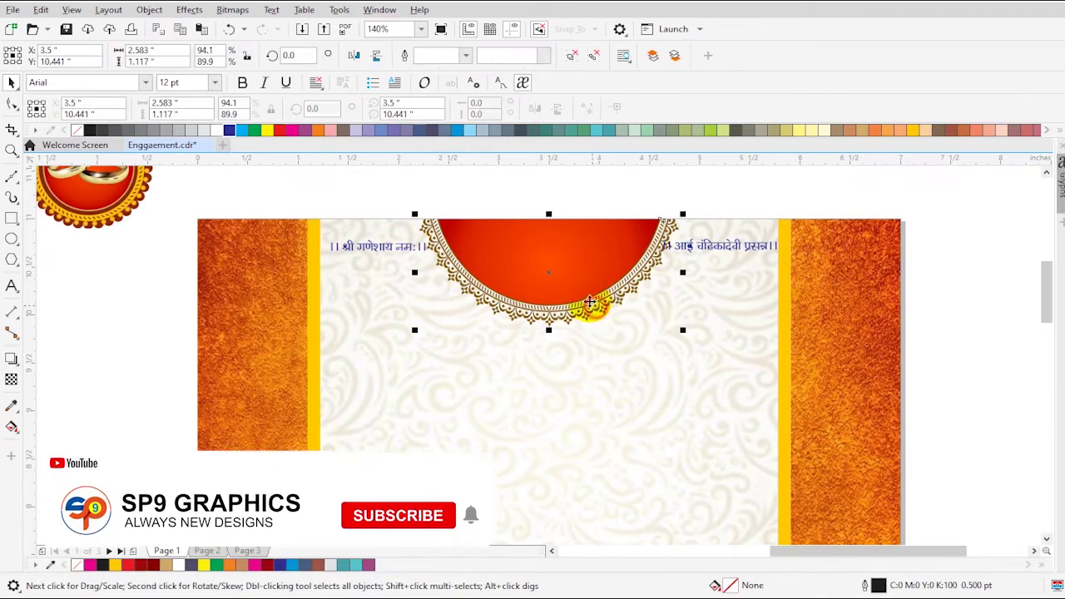
drag(682, 330, 667, 326)
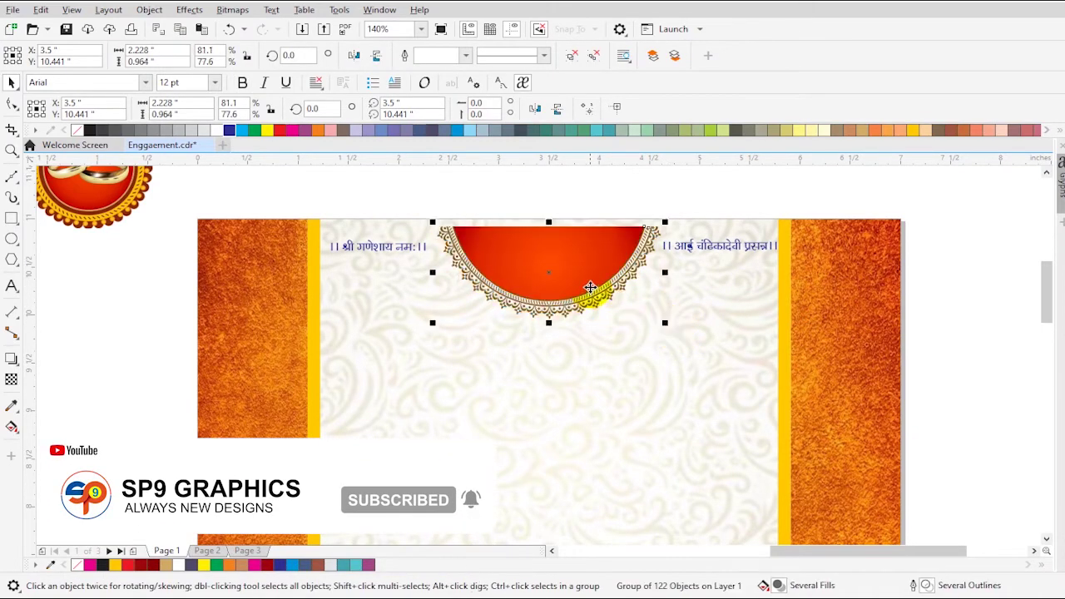
shift+click(679, 327)
key(t)
click(961, 349)
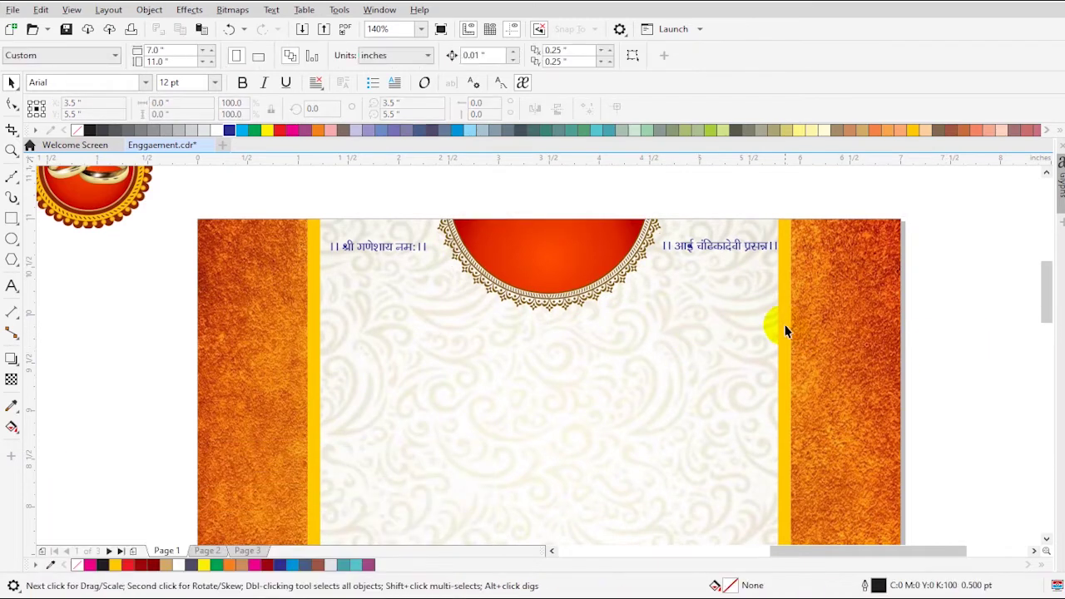
- Move the calligraphic सस्नेह निमंत्रण heading over the red half-circle ornament
scroll(785, 326, down, 2)
key(F2)
drag(542, 254, 834, 325)
click(813, 385)
scroll(749, 402, down, 2)
key(F4)
key(F2)
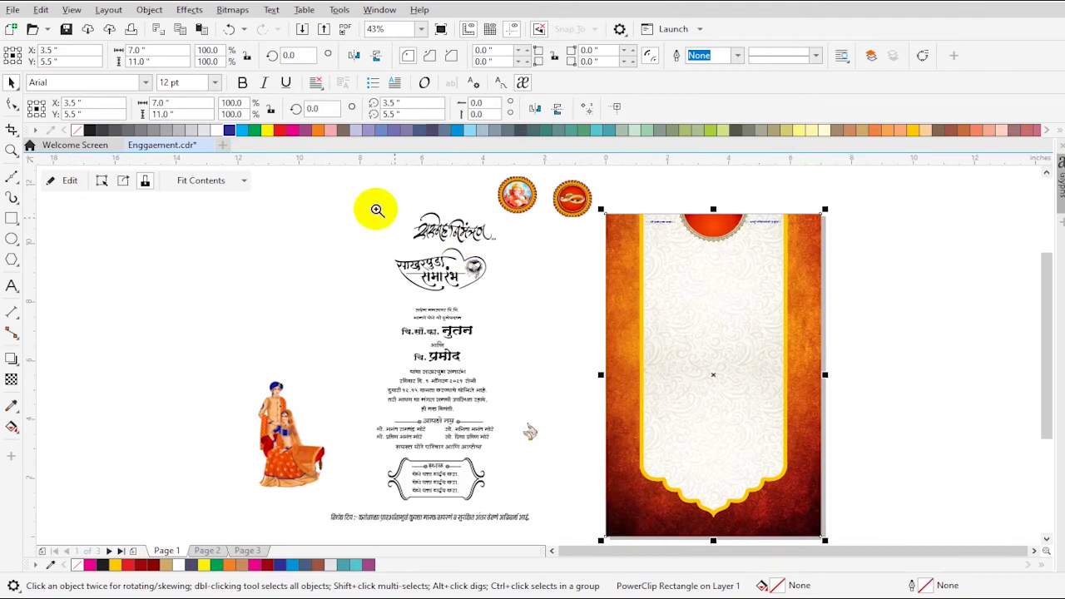
drag(415, 203, 822, 356)
click(201, 299)
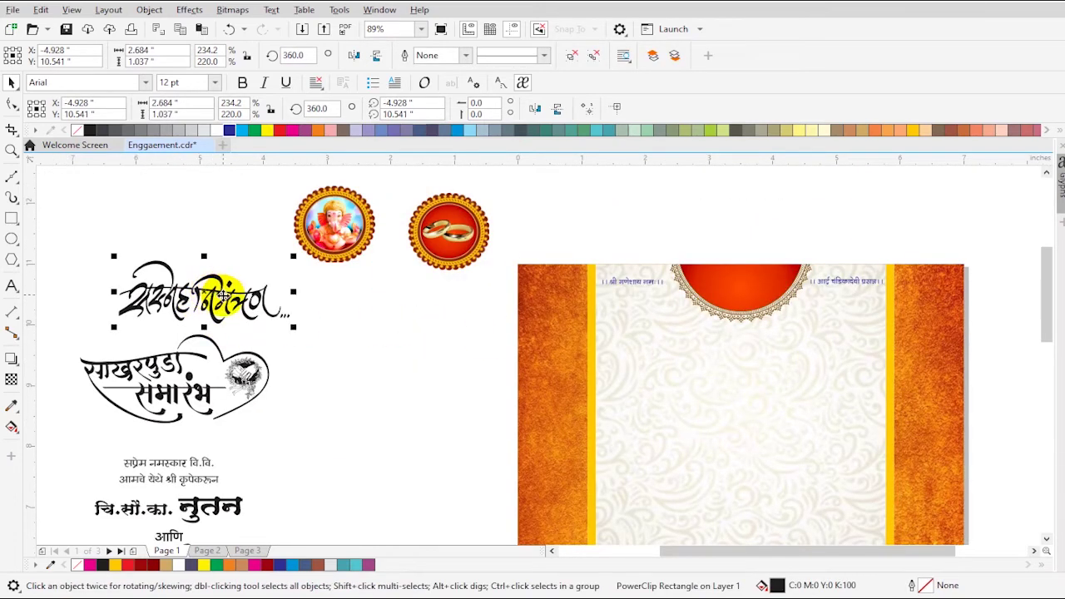
drag(212, 304, 745, 301)
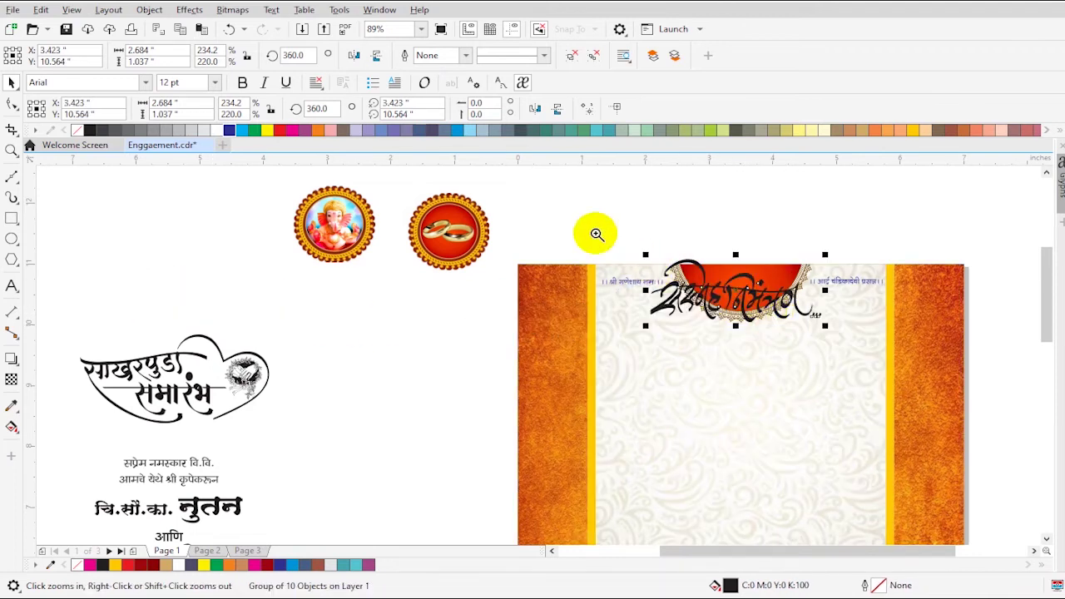
- Scale the सस्नेह निमंत्रण heading down to fit inside the red ornament, center it horizontally on the ornament, and color it white
drag(580, 231, 928, 385)
drag(706, 400, 588, 371)
drag(513, 313, 530, 298)
mouse_move(603, 263)
mouse_down()
mouse_move(610, 244)
mouse_move(613, 259)
mouse_up()
shift+click(586, 276)
key(c)
click(607, 245)
click(486, 304)
click(218, 129)
click(595, 173)
- Place the Ganesha medallion on the frame's upper left border and the rings medallion slightly lower on the right border
scroll(560, 291, down, 2)
key(F4)
key(F2)
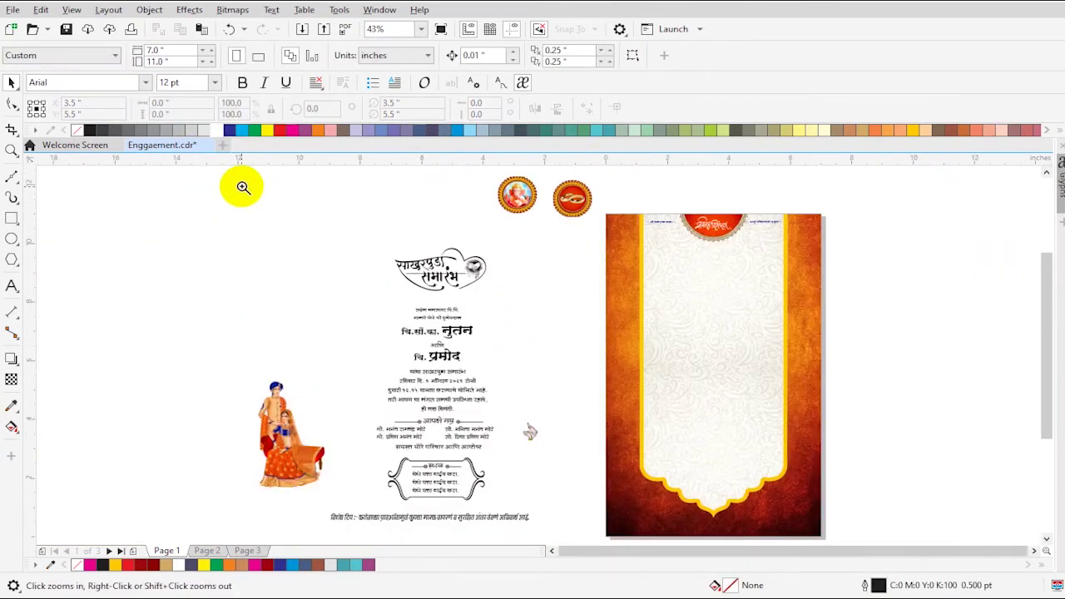
scroll(714, 372, up, 1)
key(space)
click(407, 228)
drag(407, 228, 571, 318)
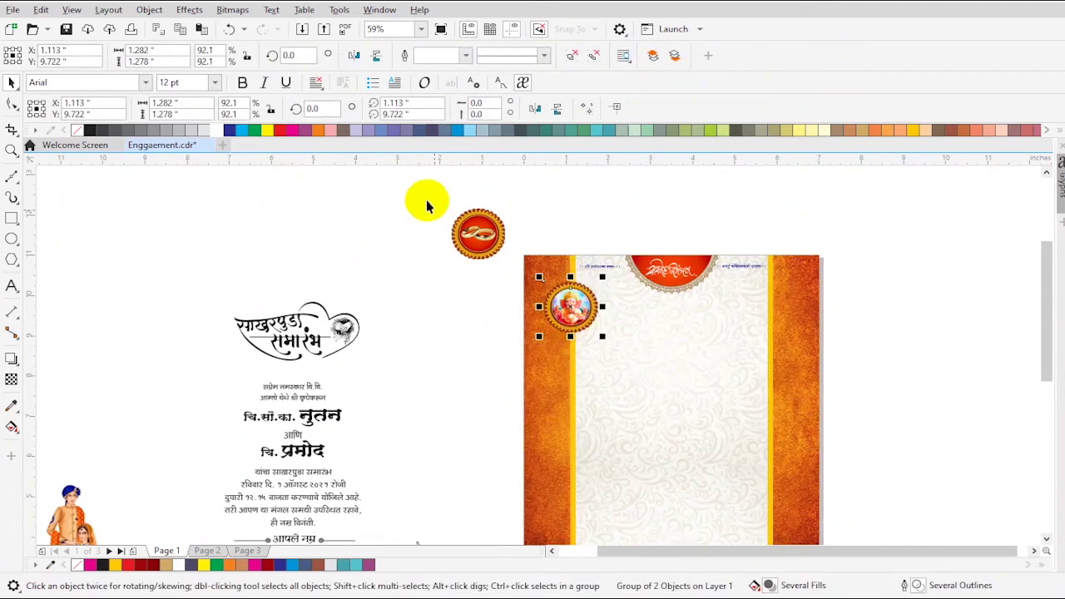
drag(478, 233, 772, 370)
- Move the complete साखरपुडा समारंभ heading with its heart artwork onto the cream frame, below the red ornament
drag(202, 268, 416, 375)
drag(337, 322, 709, 336)
key(z)
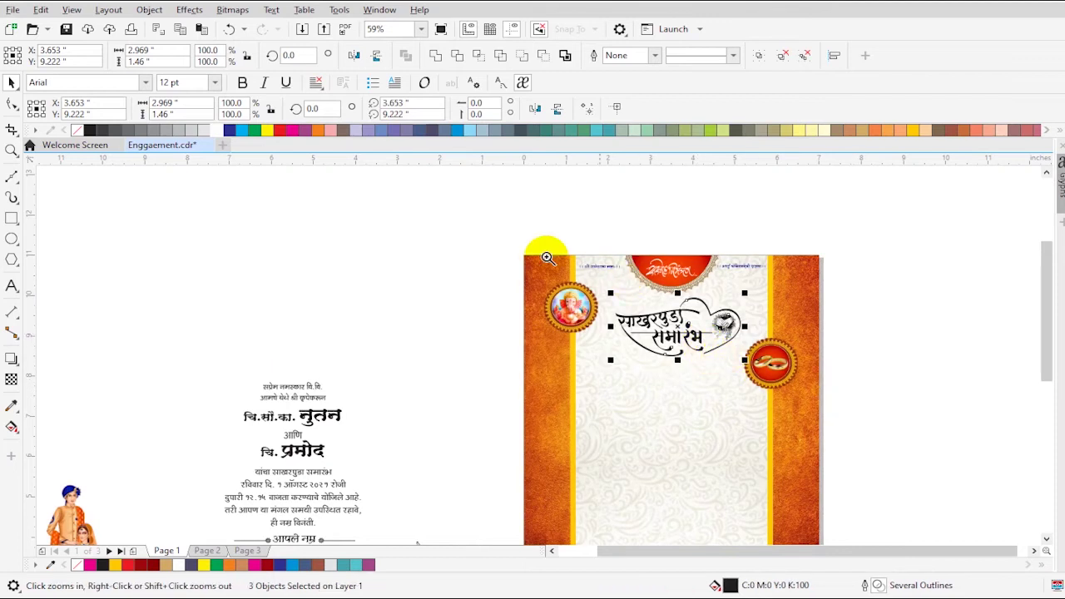
drag(796, 407, 833, 401)
- Move the invitation text block and the venue box together onto the cream frame, below the साखरपुडा समारंभ heading
key(F4)
key(F2)
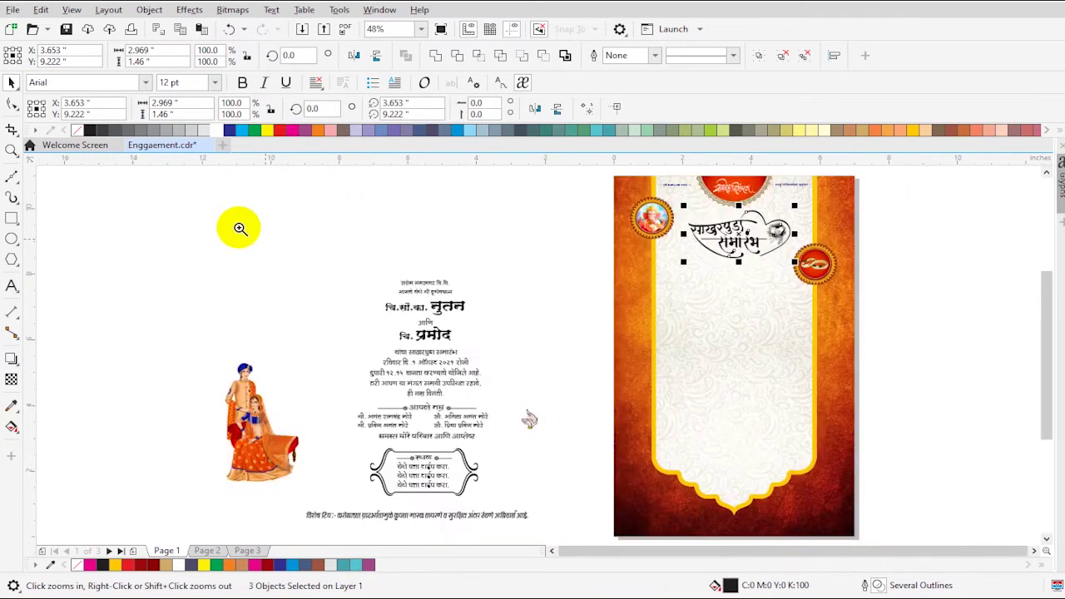
scroll(989, 529, up, 1)
key(space)
drag(197, 195, 456, 514)
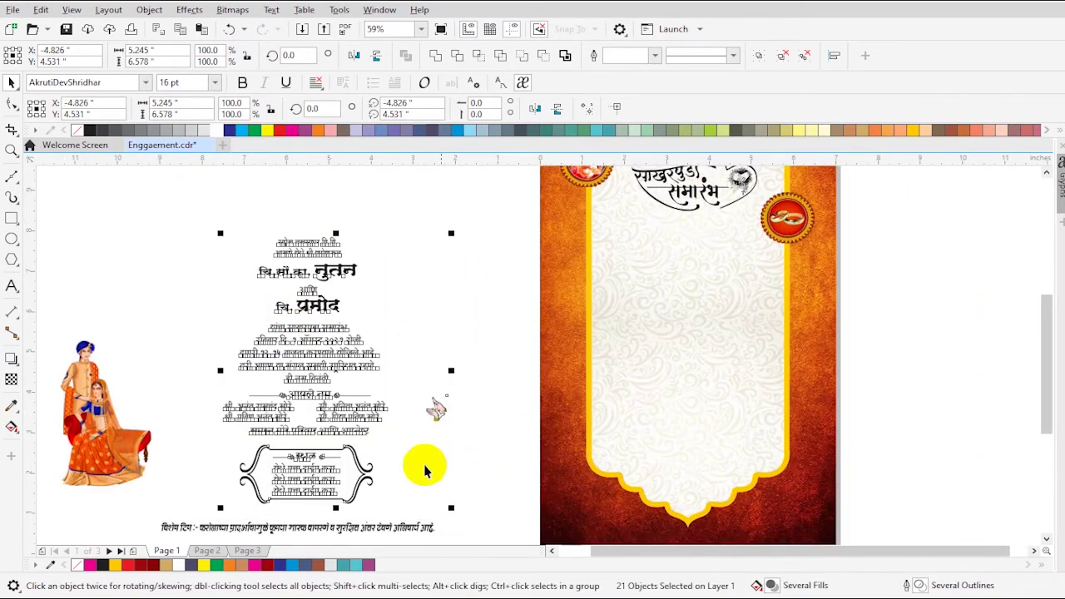
drag(377, 409, 759, 394)
click(910, 475)
- Move the folded-hands image to the venue box's upper right corner and place a duplicate at its upper left corner
click(823, 388)
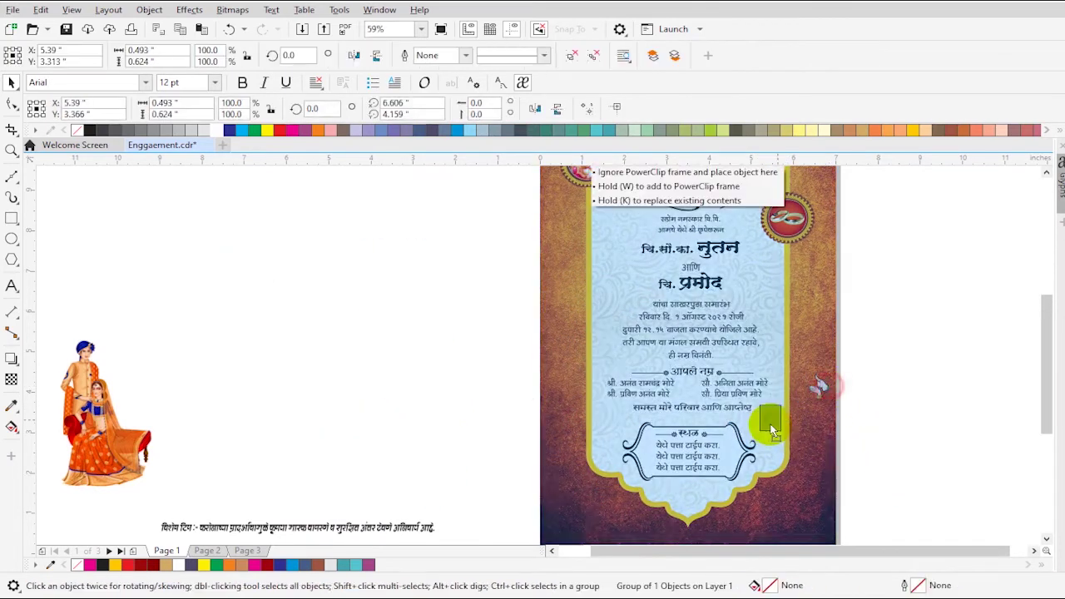
drag(790, 432, 774, 436)
key(F2)
drag(488, 331, 885, 495)
drag(697, 377, 410, 388)
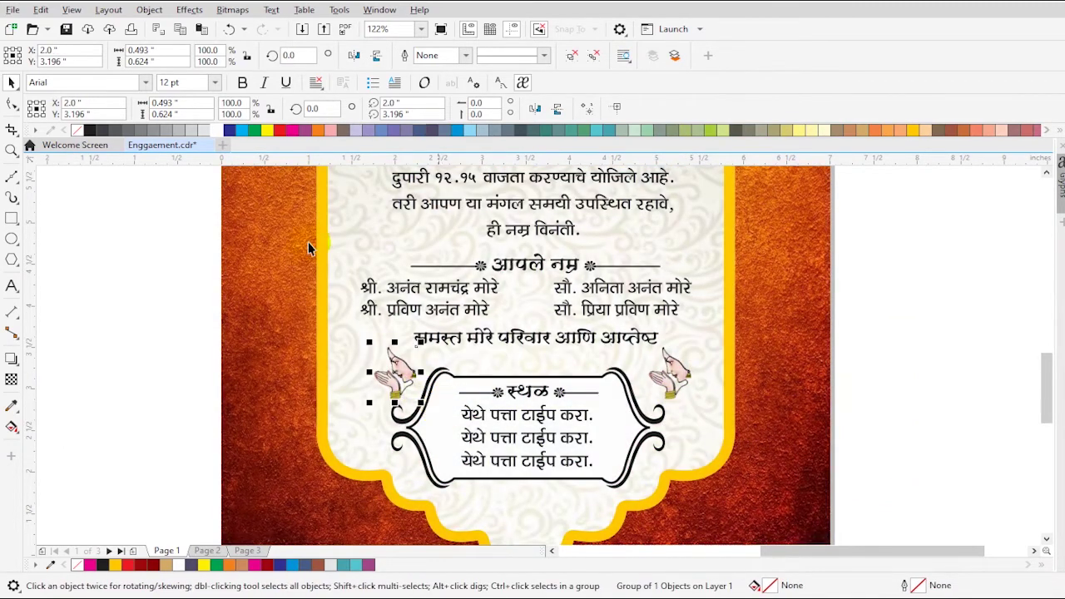
shift+click(682, 372)
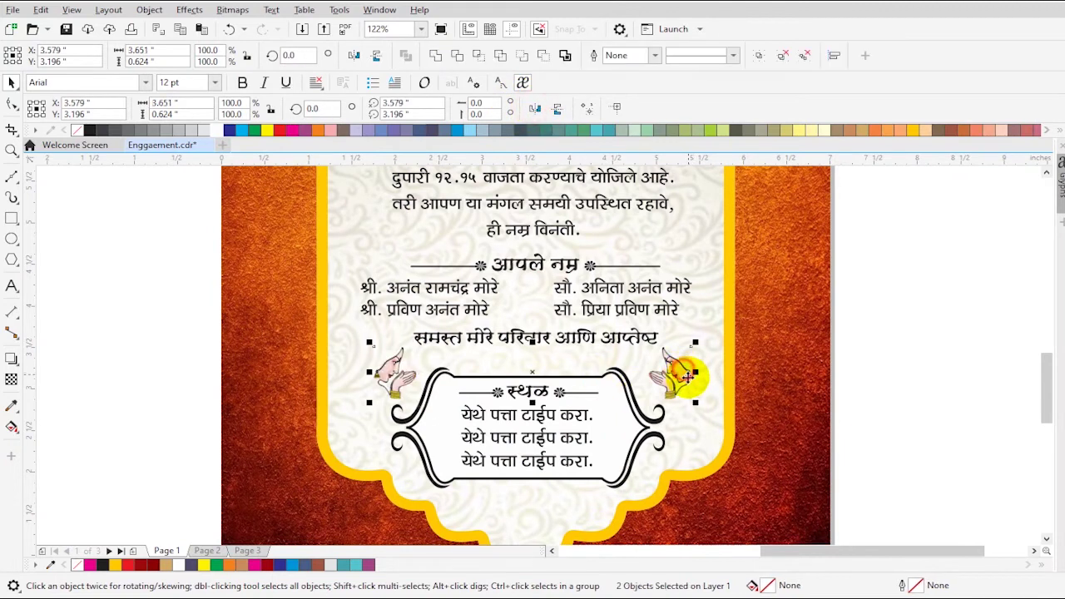
key(ctrl+g)
drag(738, 520, 737, 519)
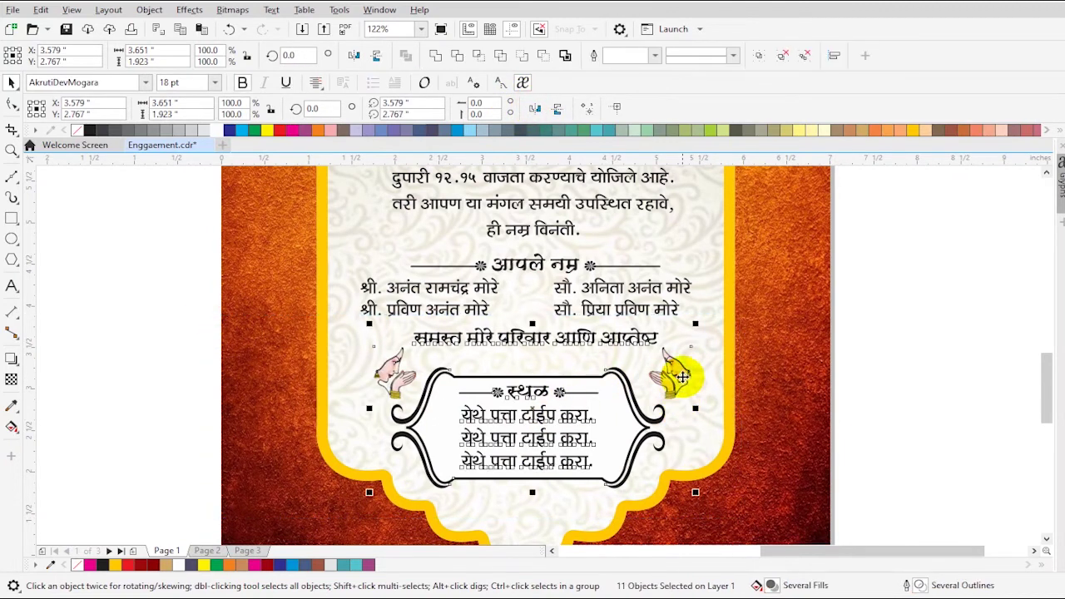
shift+click(647, 344)
click(877, 375)
- Move the विशेष टिप note onto the card's lower edge, below the cream frame, and center it horizontally on the page rectangle
scroll(701, 421, down, 1)
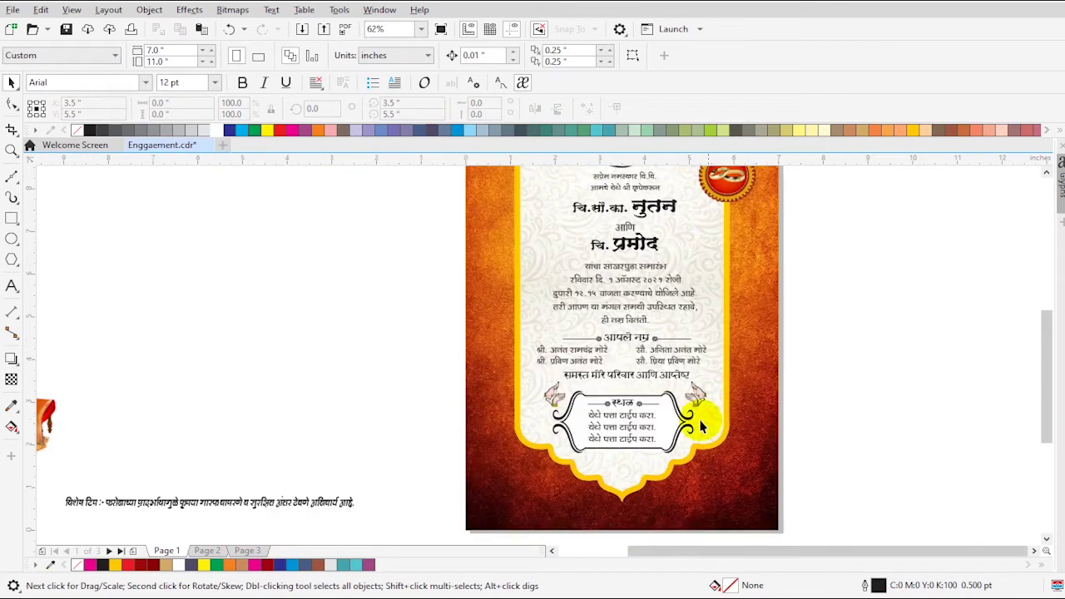
key(F4)
drag(438, 515, 751, 530)
shift+click(844, 516)
key(c)
click(909, 509)
- Color the विशेष टिप note white and move it slightly up from the card's lower edge
key(F2)
drag(481, 469, 927, 554)
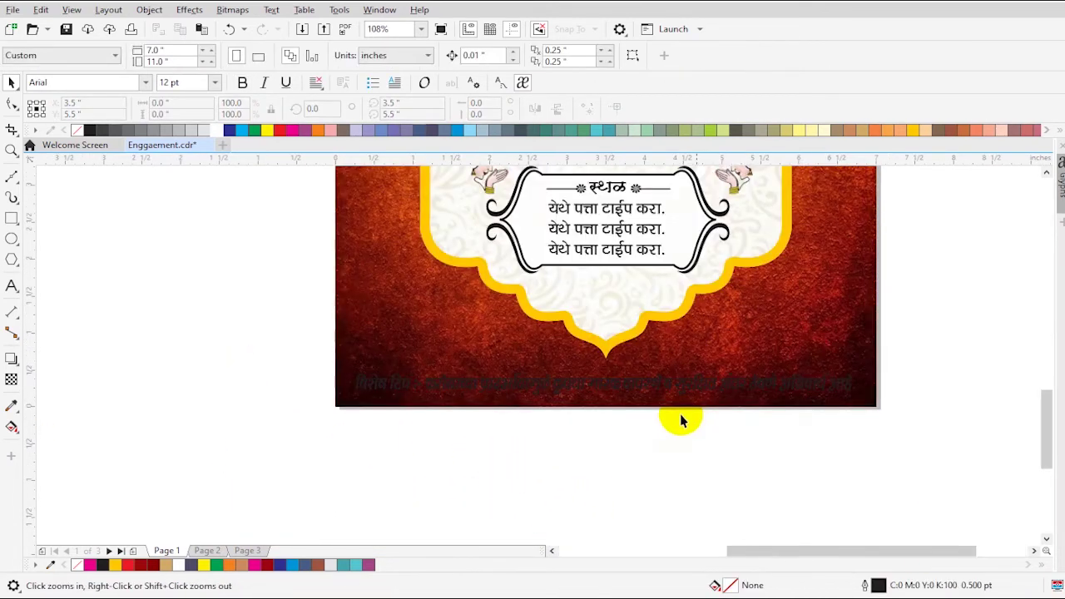
click(632, 392)
click(619, 392)
click(219, 133)
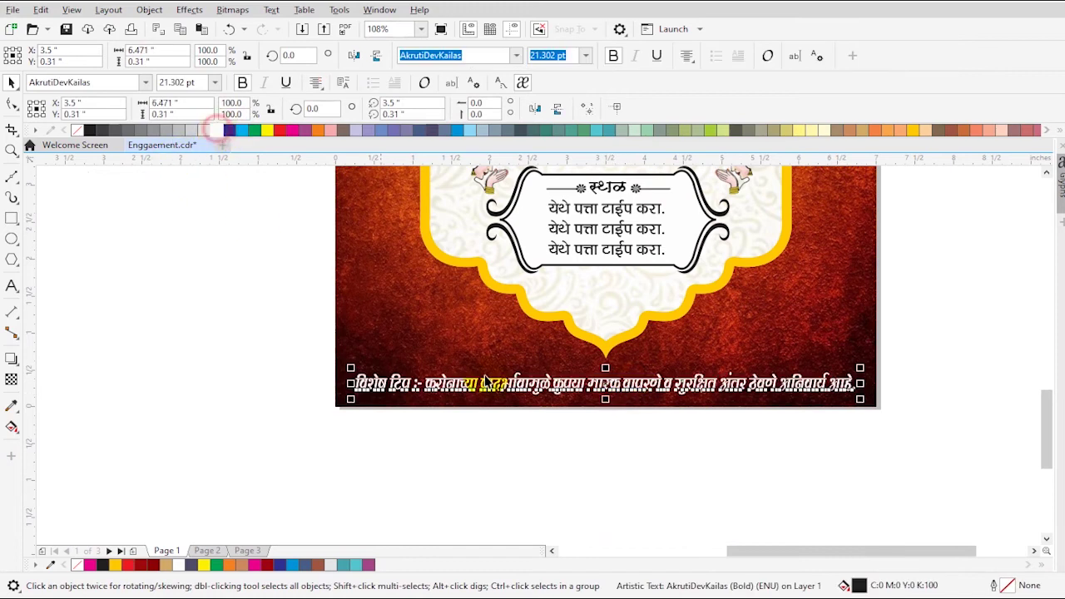
drag(491, 383, 491, 379)
click(526, 451)
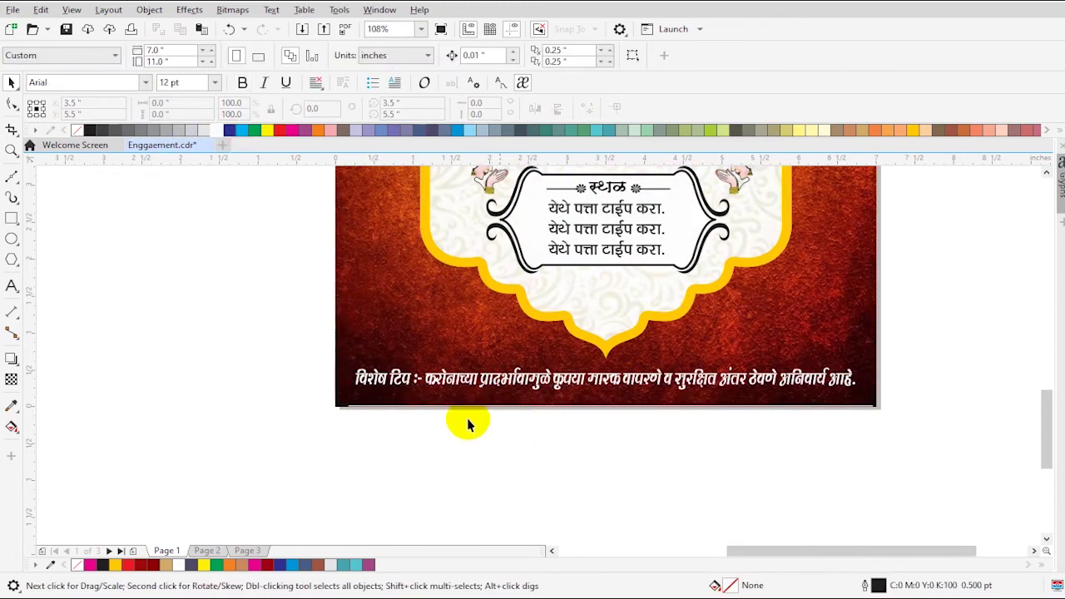
- Move the bride-and-groom image onto the card's lower left corner, beside the venue box and just above the विशेष टिप note
scroll(475, 432, down, 2)
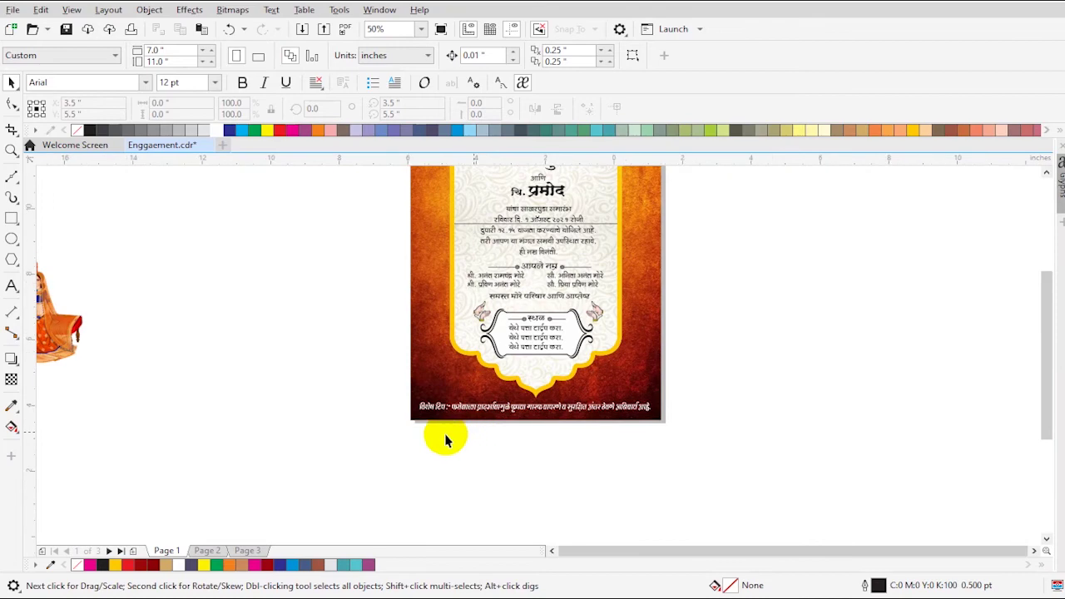
key(F4)
drag(275, 445, 667, 474)
key(F2)
drag(549, 369, 938, 534)
drag(371, 412, 392, 427)
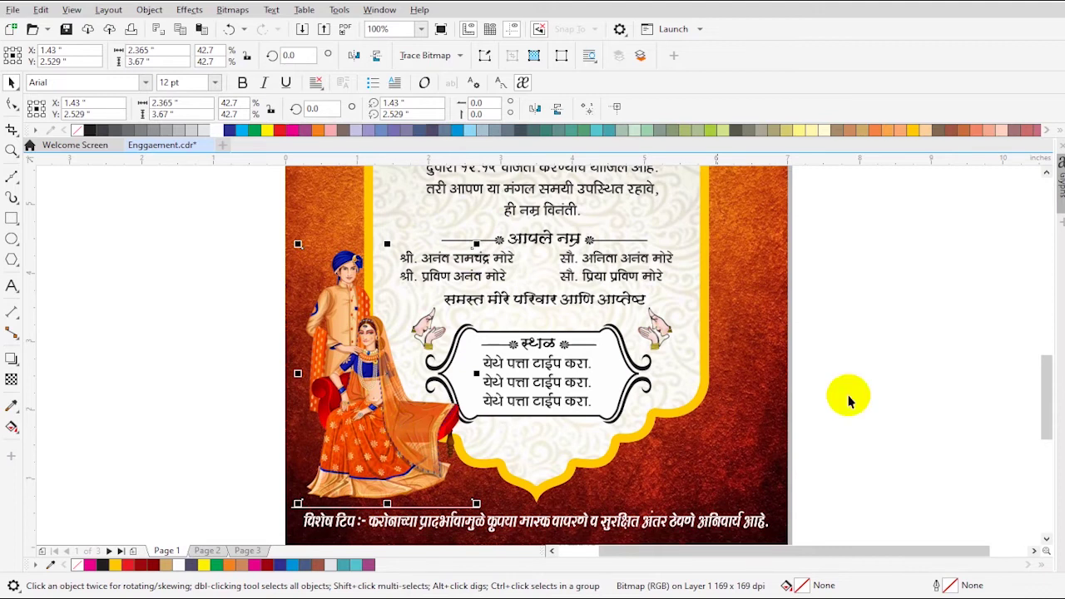
click(928, 466)
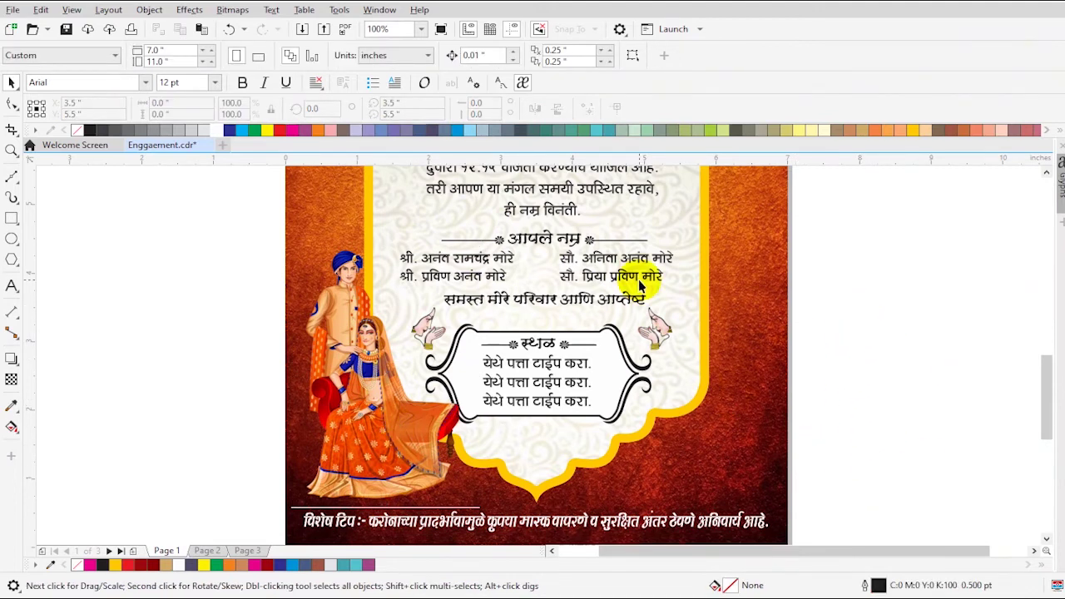
- Color the साखरपुडा समारंभ heading red
key(F4)
key(F2)
drag(426, 192, 708, 276)
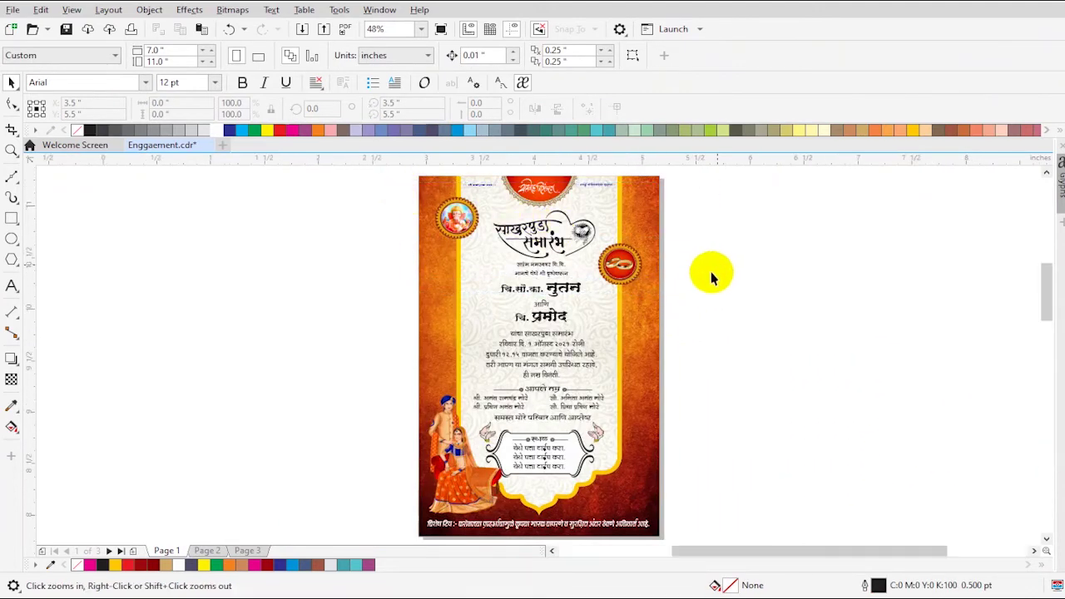
key(space)
click(437, 371)
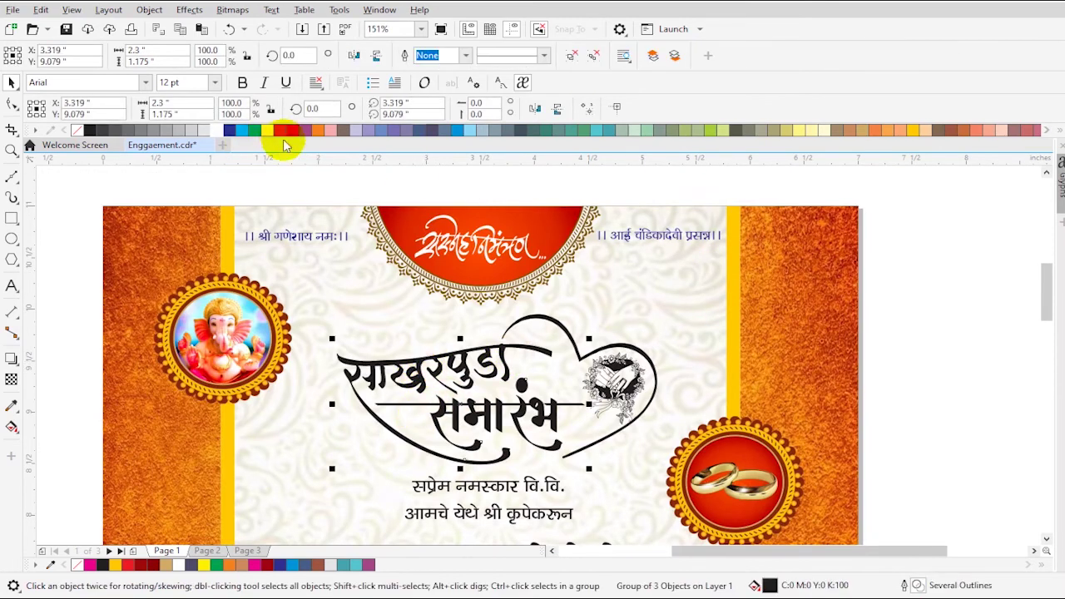
click(281, 131)
- Color the heart outline and the clasped-hands emblem beside the साखरपुडा समारंभ heading golden tan
click(639, 369)
shift+click(628, 371)
click(888, 339)
click(645, 352)
shift+click(615, 372)
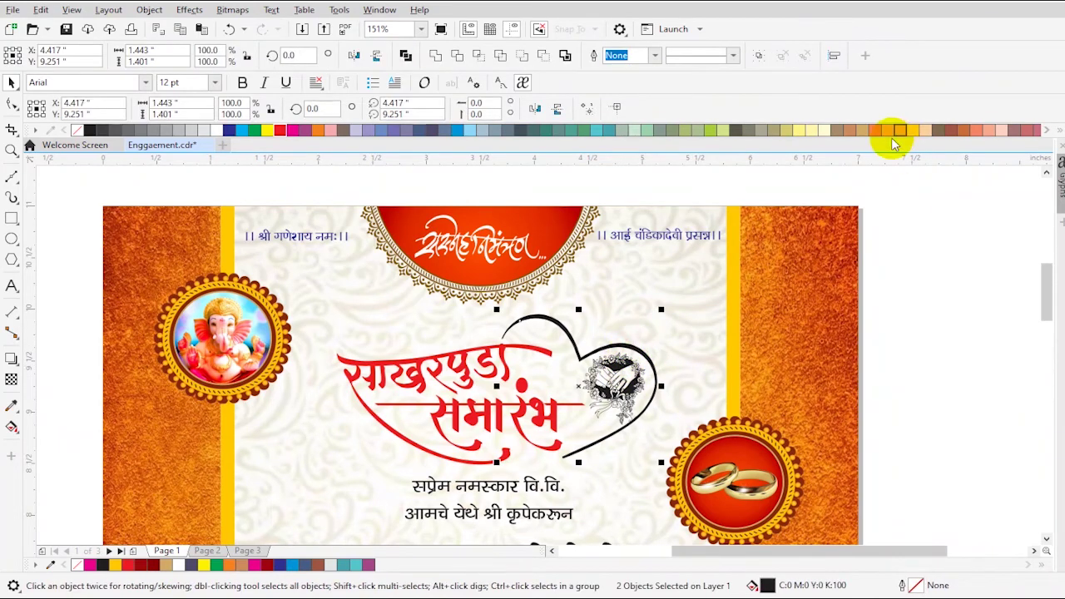
click(863, 131)
click(908, 307)
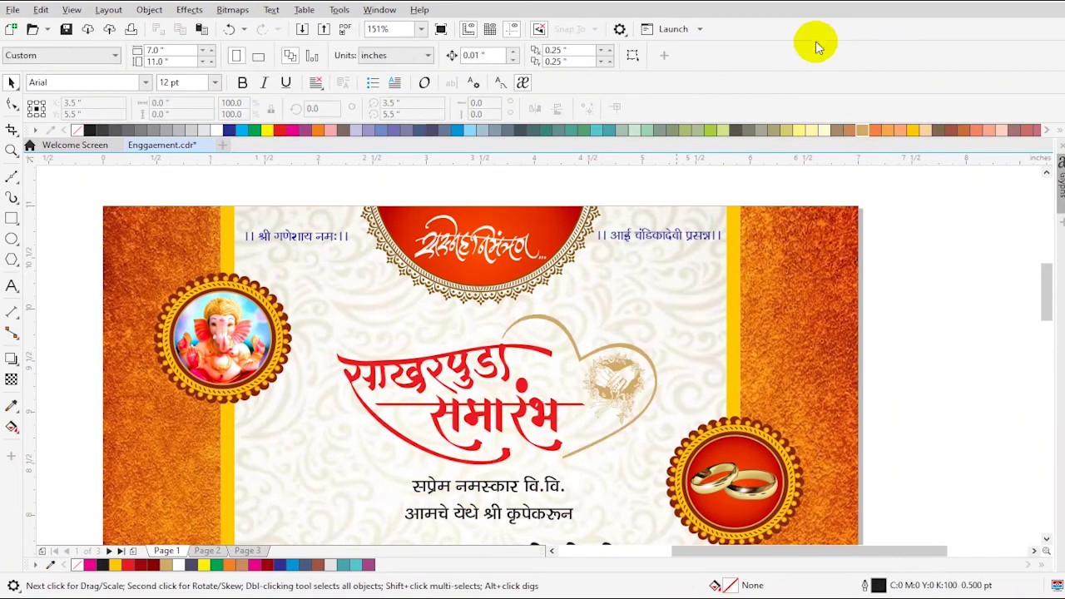
- Color the three invitation text blocks around the couple's names dark blue (C100 M100)
scroll(1040, 500, down, 5)
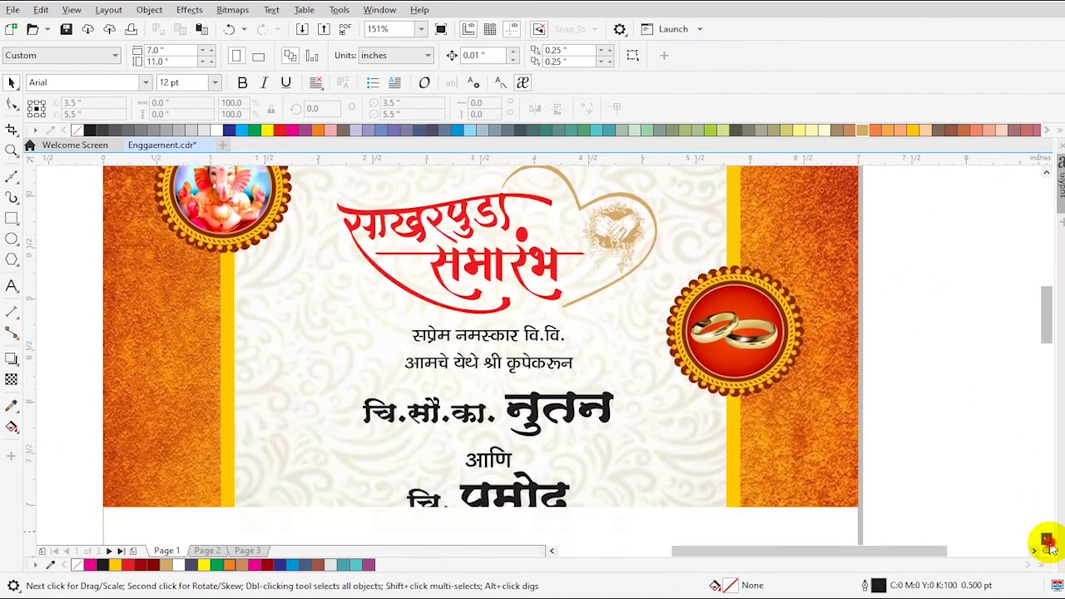
click(491, 283)
shift+click(494, 384)
shift+click(500, 482)
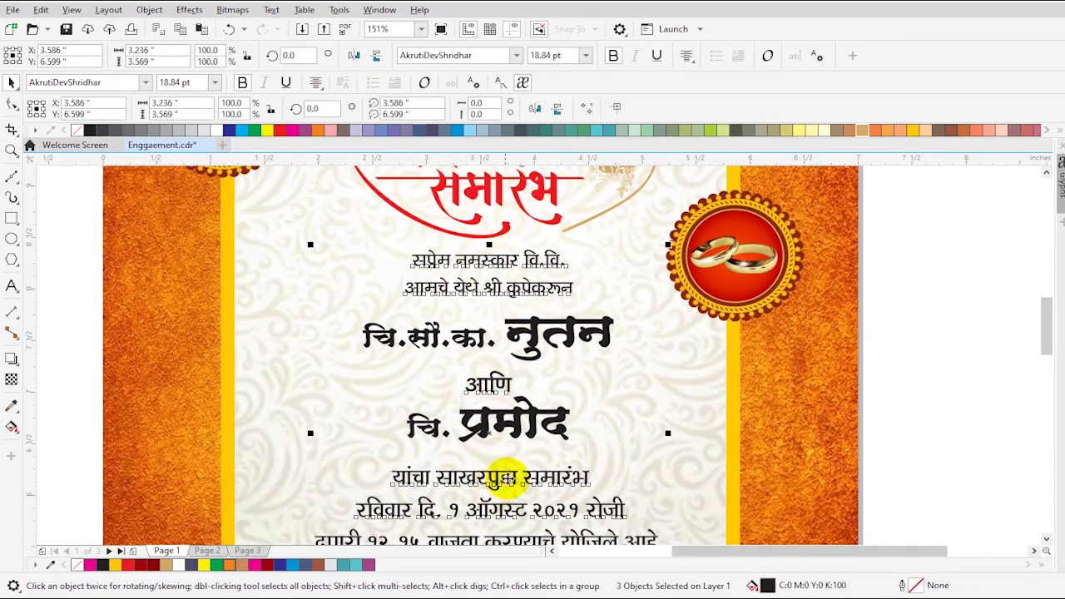
scroll(508, 484, down, 1)
key(F2)
drag(274, 356, 836, 570)
click(228, 131)
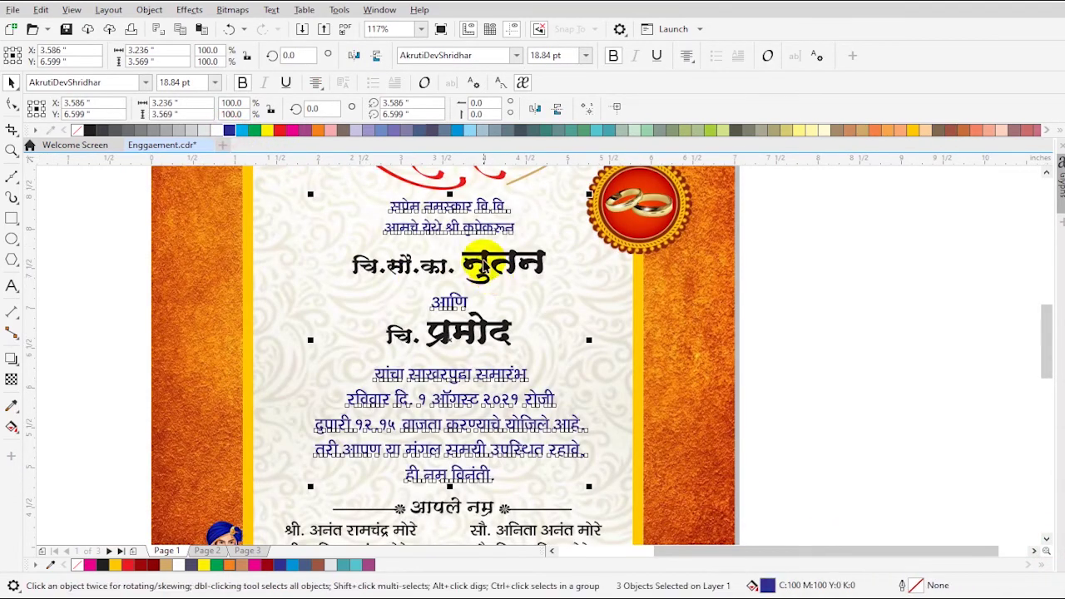
- Color the bride's and groom's name lines red
click(485, 262)
shift+click(485, 322)
click(280, 131)
click(868, 367)
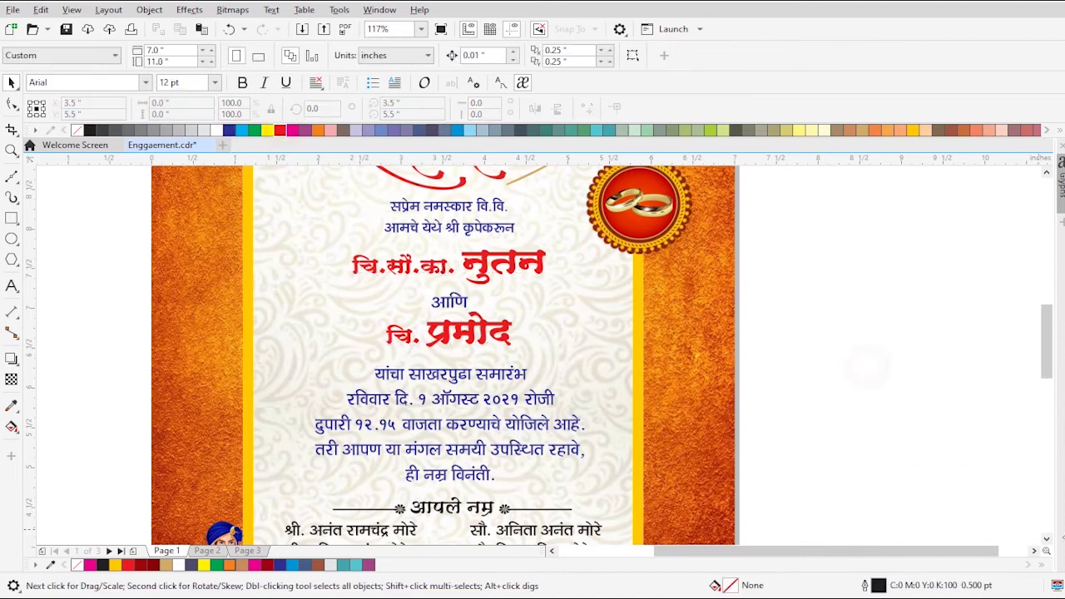
- Color the आपले नम्र heading red along with the flower ornaments and thin lines on both sides of it
click(1046, 539)
key(F2)
drag(195, 283, 804, 434)
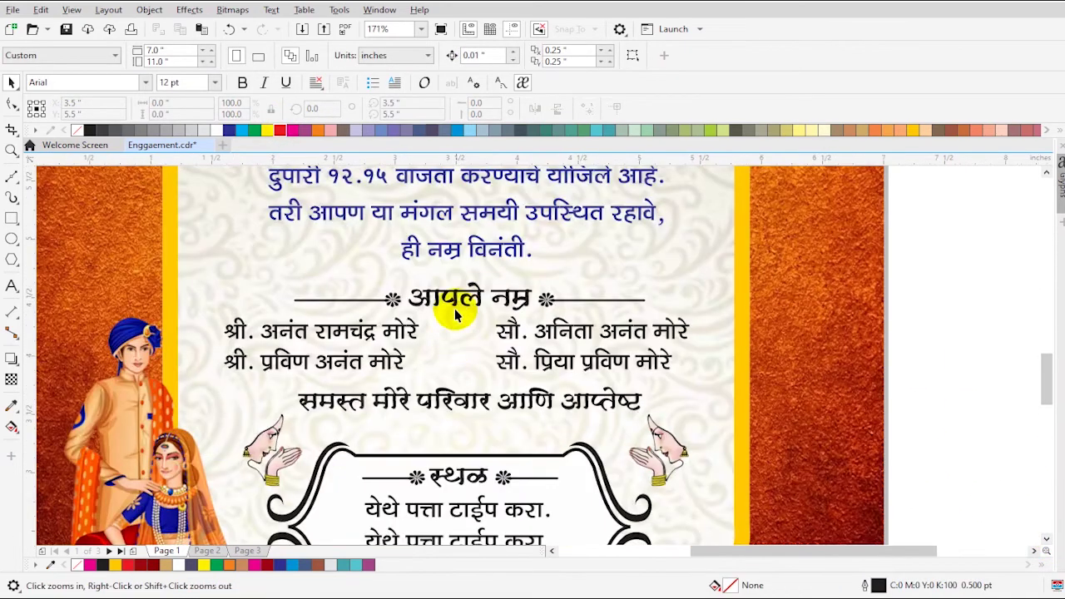
click(452, 310)
shift+click(392, 301)
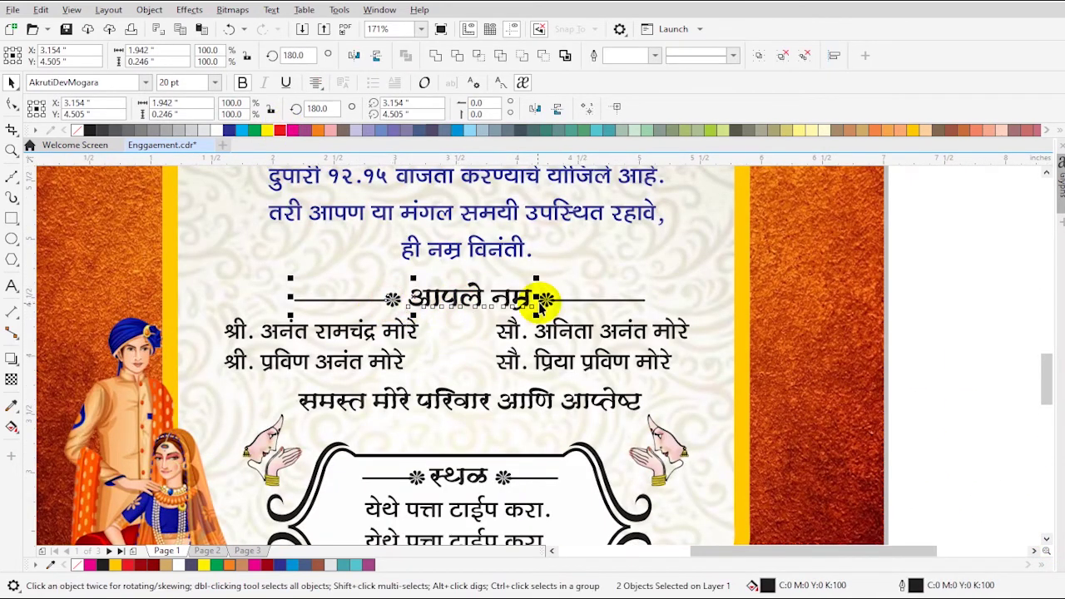
click(281, 131)
click(430, 352)
ctrl+click(367, 302)
right_click(279, 131)
ctrl+click(583, 301)
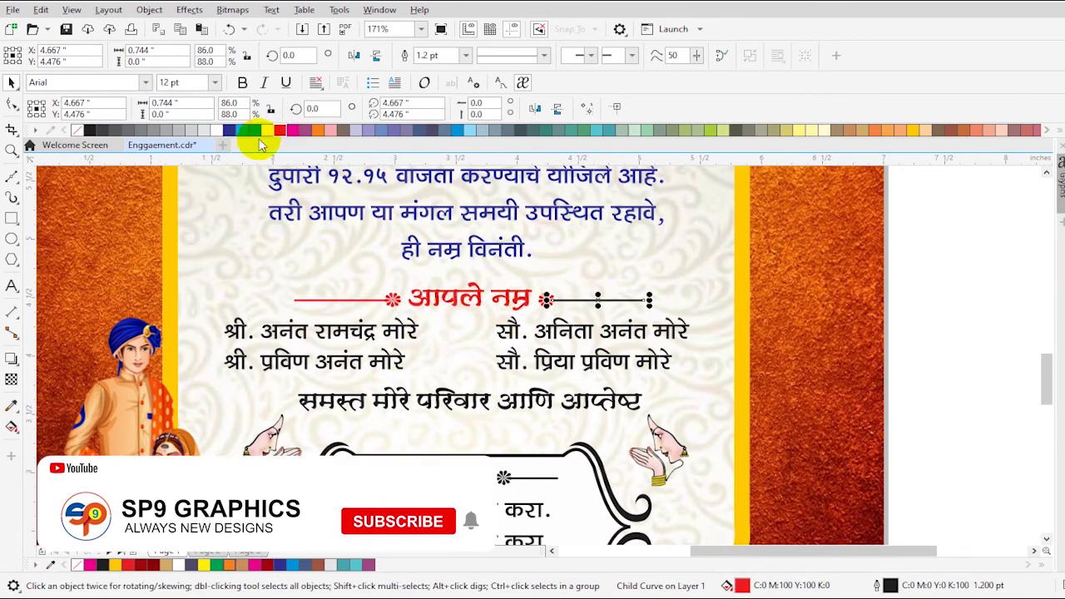
- Color the two columns of host names dark blue and the family line below them red
click(378, 334)
shift+click(554, 332)
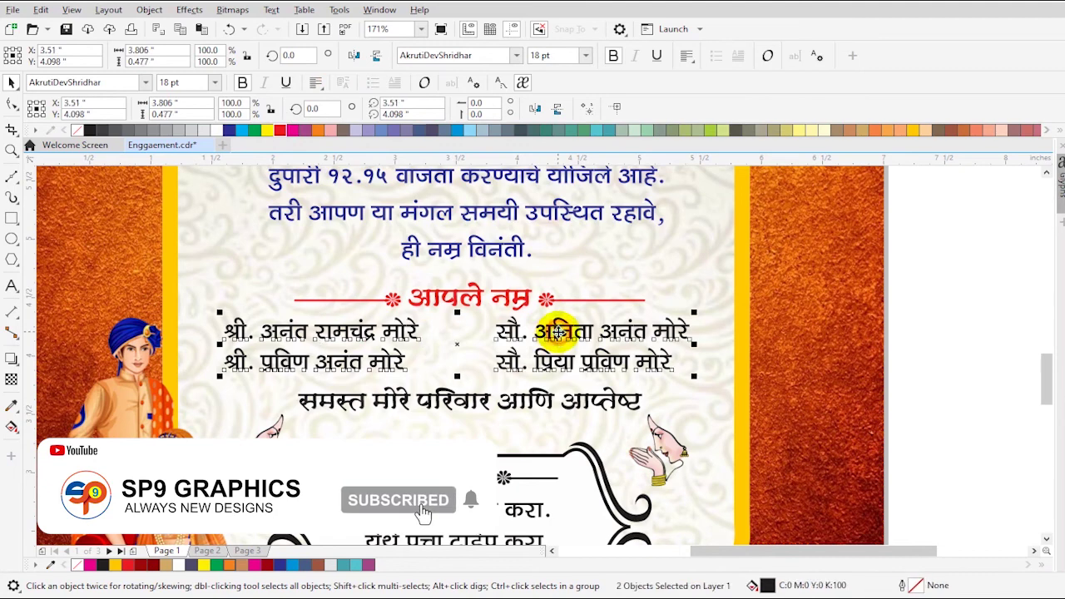
click(416, 405)
click(280, 130)
- Color the स्थळ heading in the venue box red together with its flower ornaments and side lines
scroll(420, 409, down, 3)
key(F2)
drag(335, 400, 570, 503)
click(458, 322)
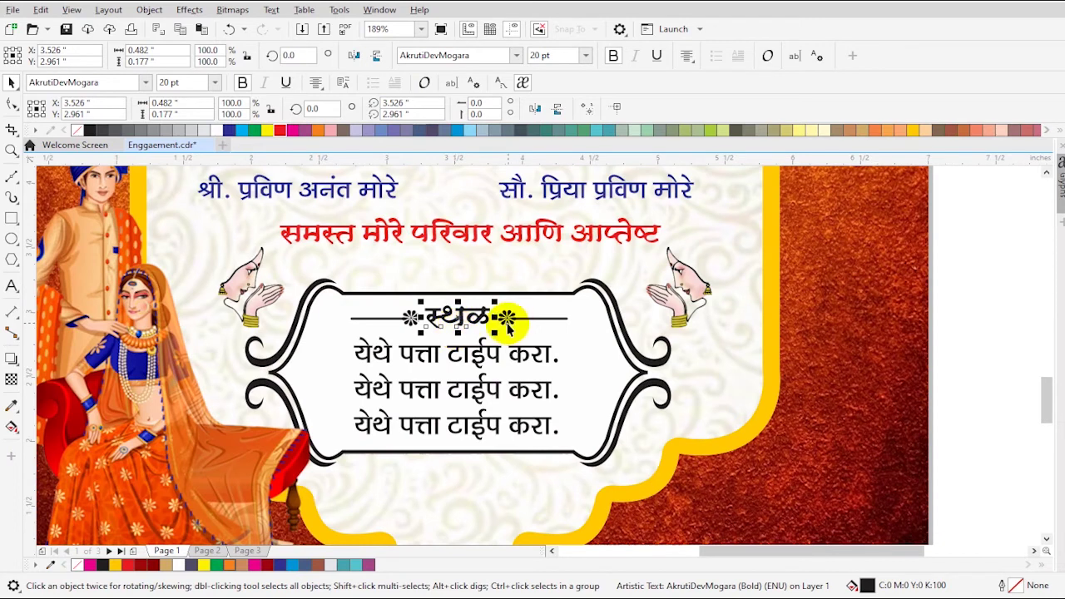
shift+click(508, 319)
shift+click(411, 317)
click(280, 131)
click(526, 379)
ctrl+click(379, 317)
right_click(279, 130)
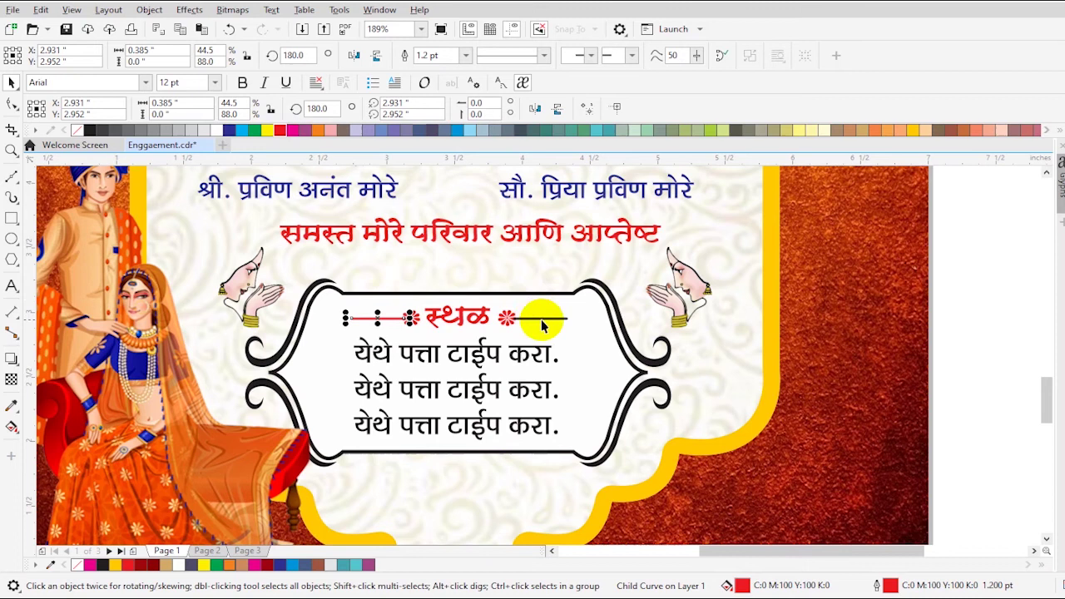
- Color the three address lines in the venue box dark blue and the box's outline red
click(487, 356)
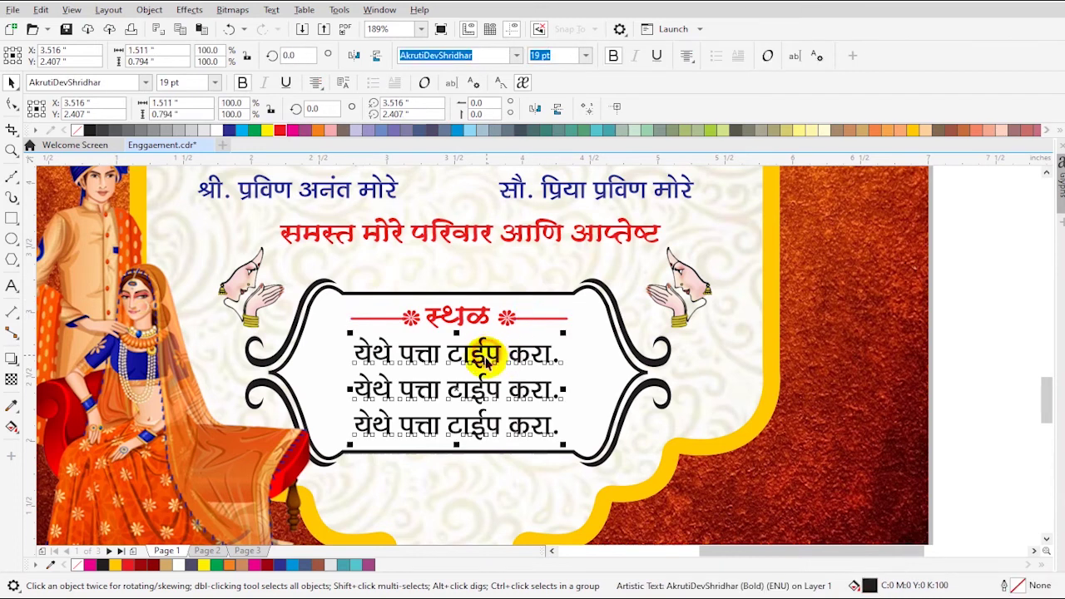
click(228, 130)
click(315, 306)
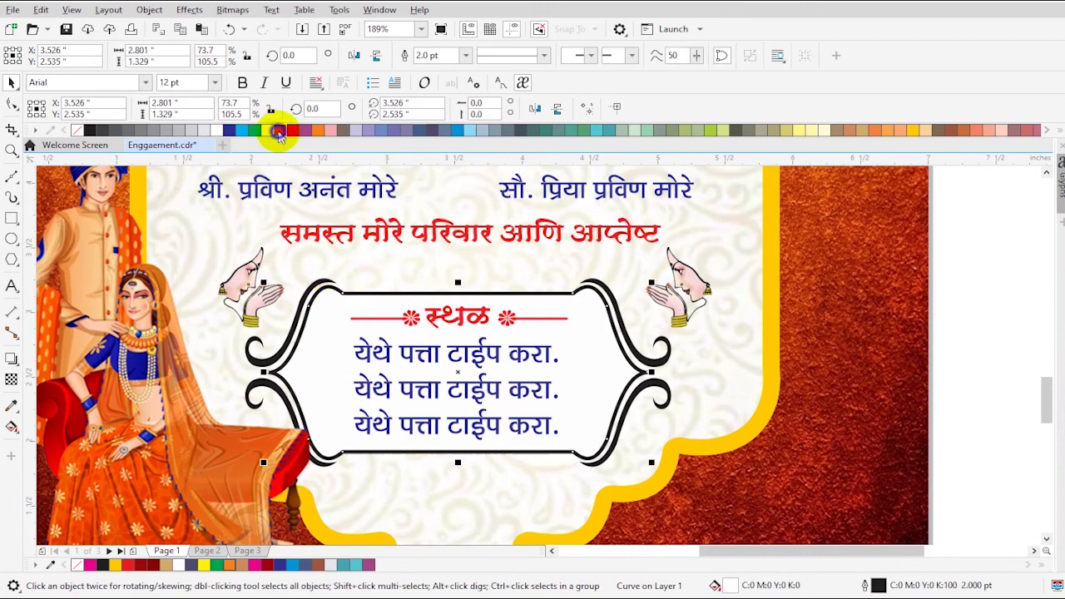
click(279, 130)
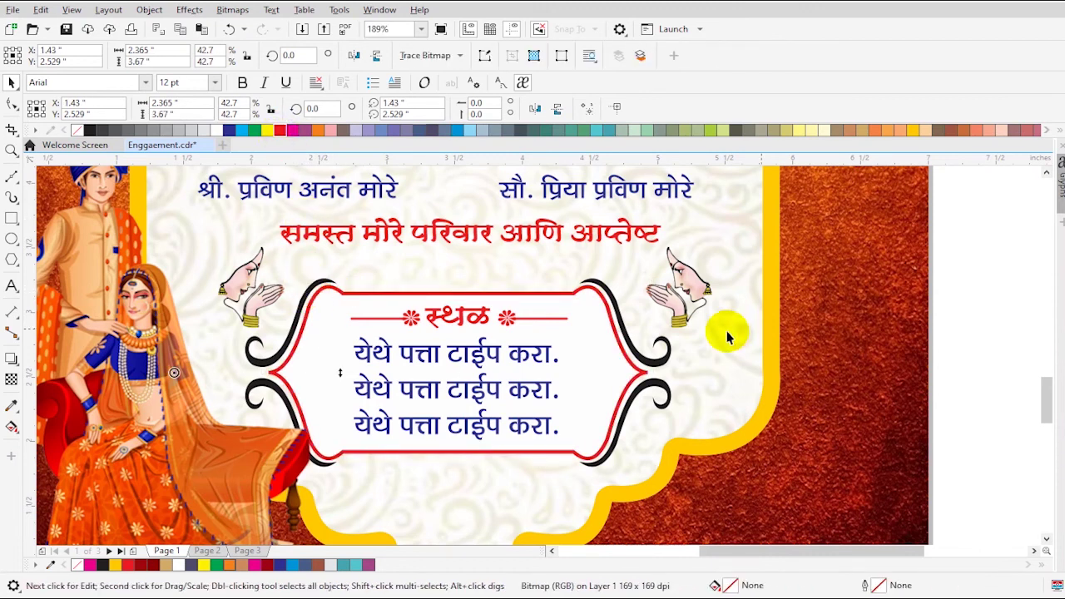
click(653, 398)
shift+click(662, 383)
shift+click(255, 383)
click(788, 373)
- Color the four black scroll ornaments at the sides of the venue box red
scroll(324, 451, down, 2)
drag(703, 487, 270, 354)
click(784, 396)
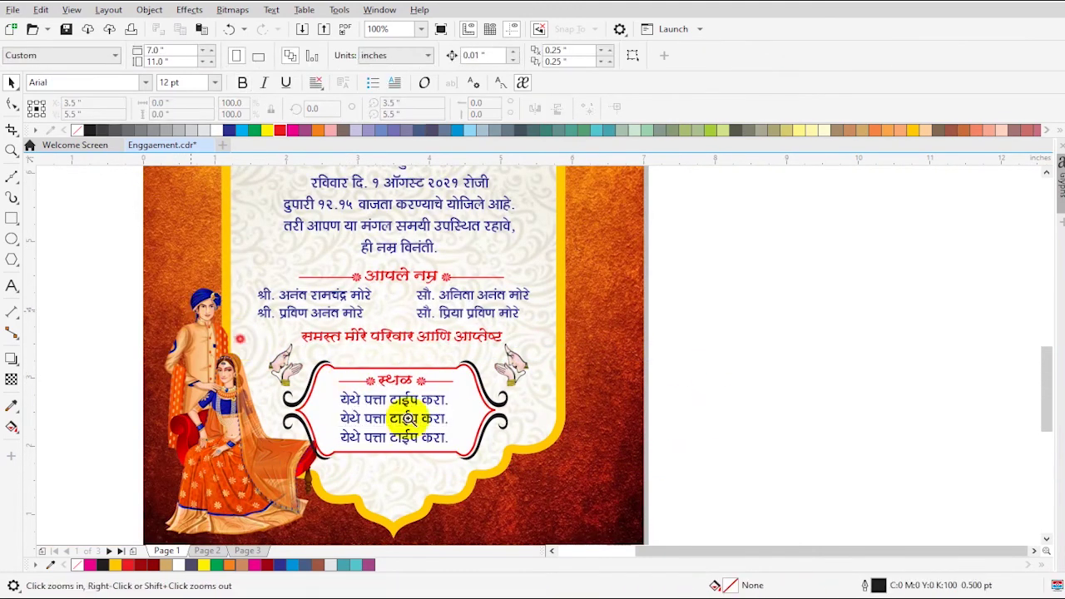
scroll(312, 468, up, 3)
click(277, 345)
shift+click(424, 383)
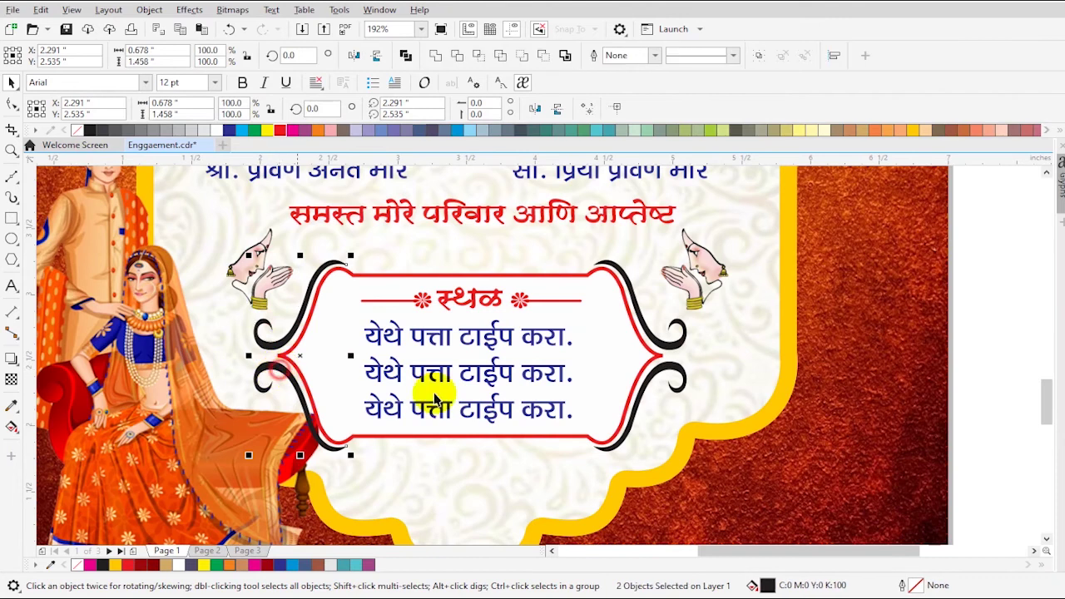
shift+click(672, 354)
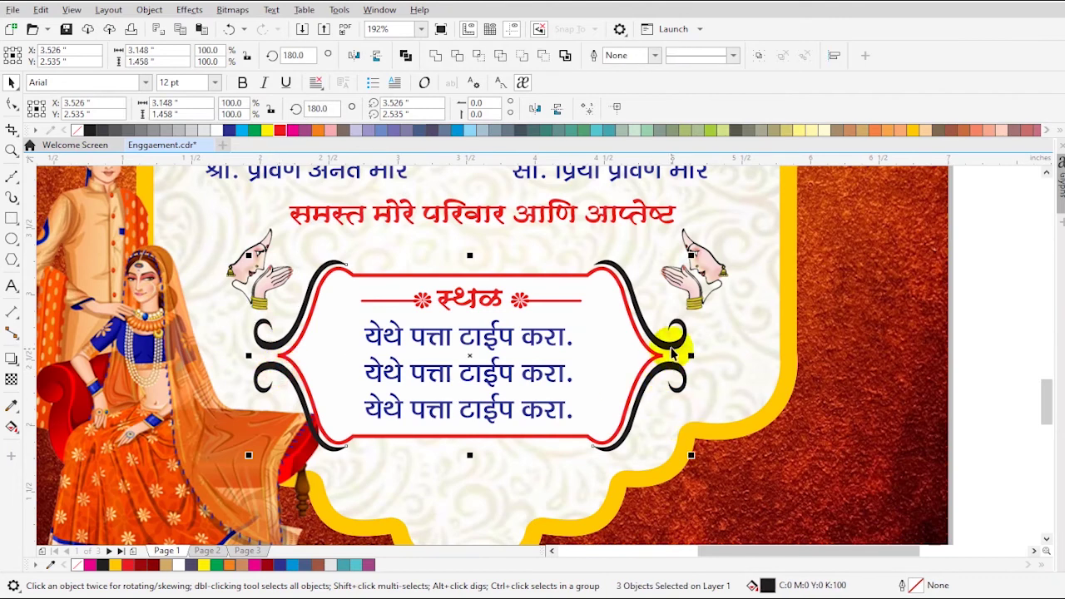
right_click(281, 130)
scroll(821, 392, down, 3)
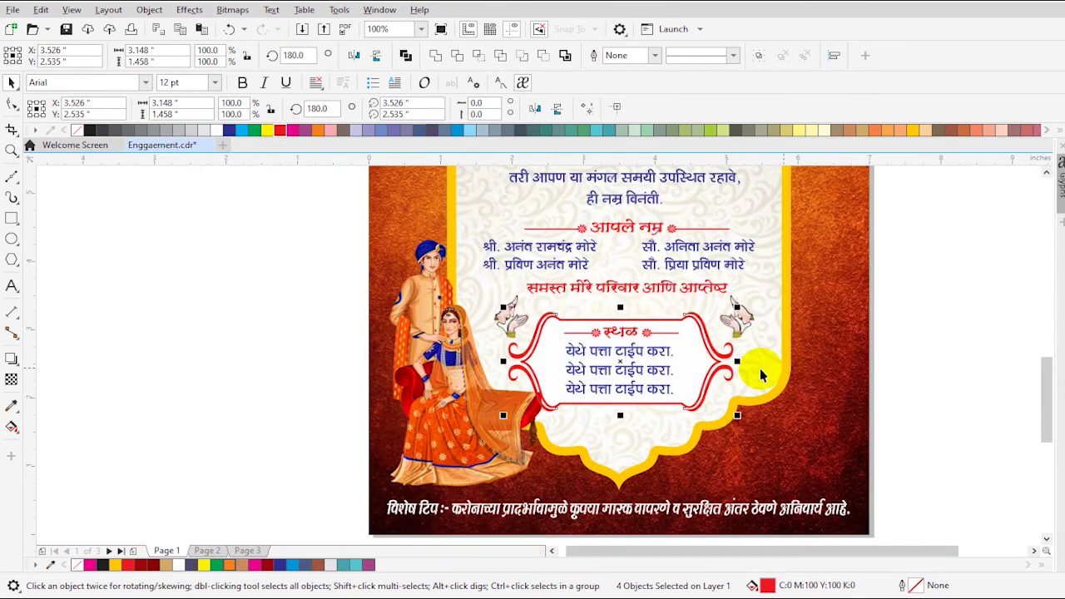
- Save the invitation document
click(448, 366)
key(ctrl+s)
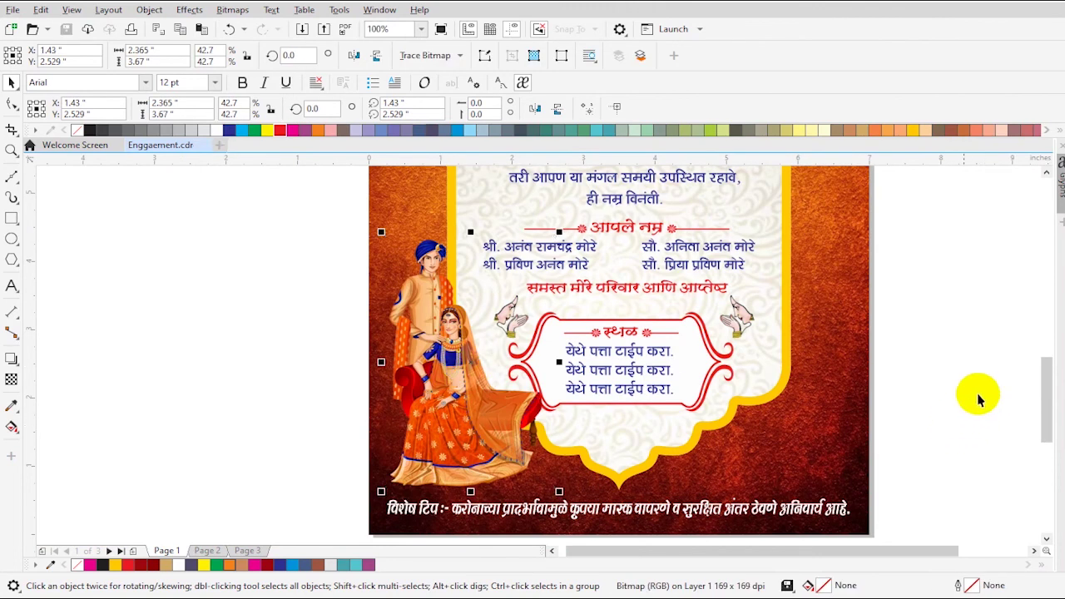
click(992, 352)
- Scale the विशेष टिप note below the cream frame down slightly
click(833, 508)
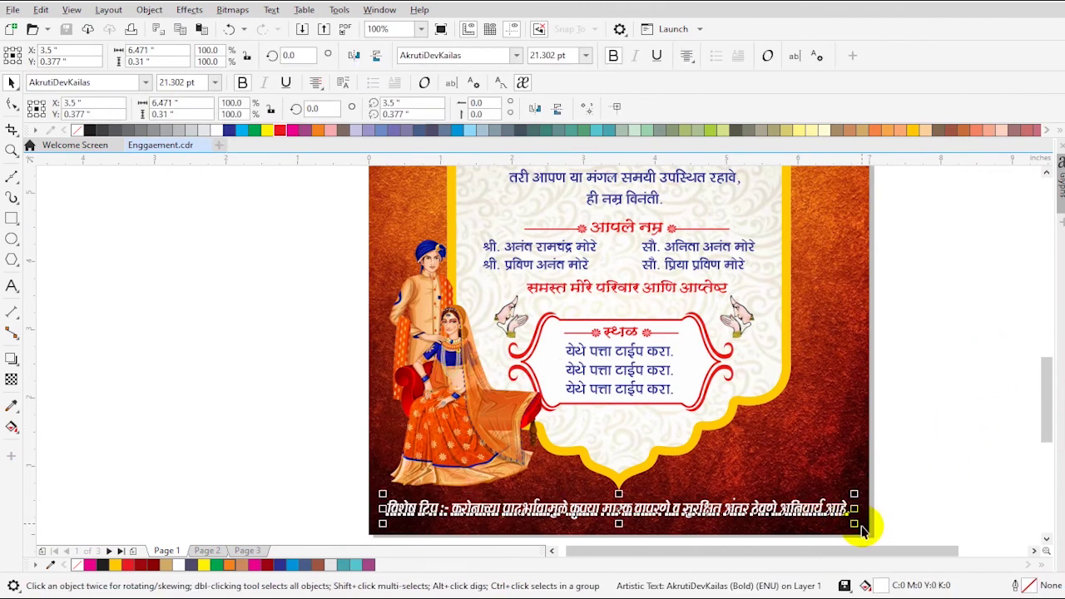
drag(858, 523, 851, 528)
click(938, 460)
scroll(874, 452, down, 3)
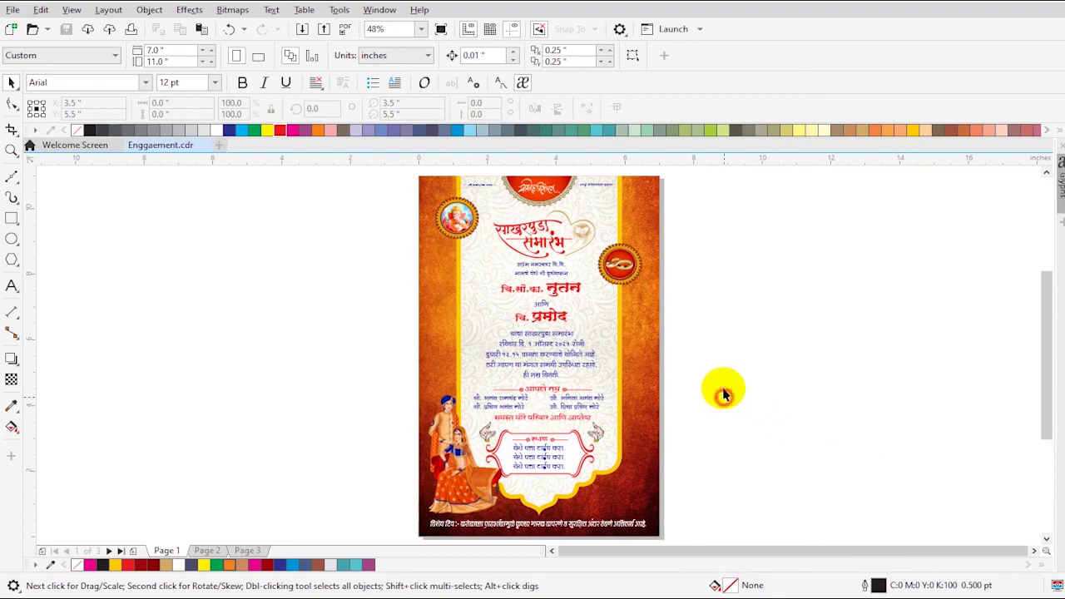